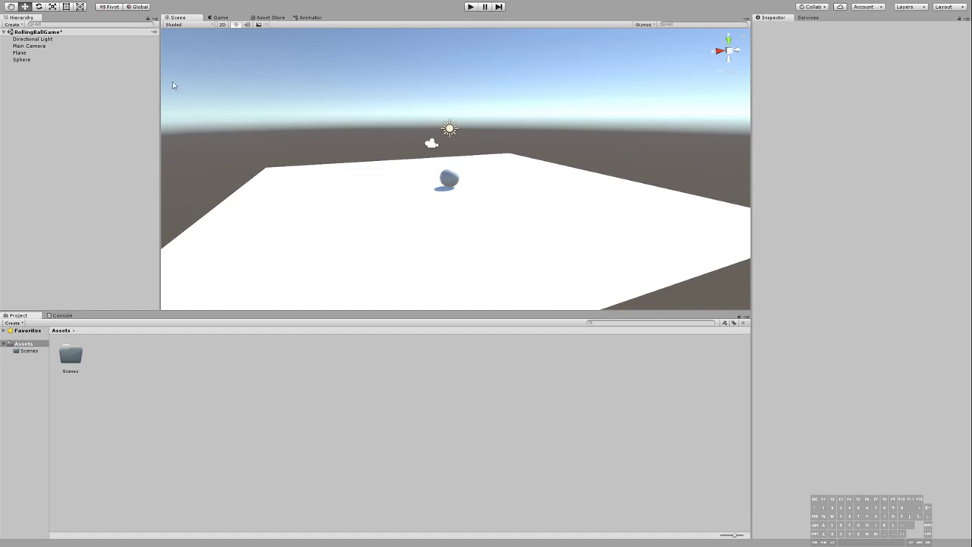
# Step: Raise the Sphere with a Ctrl-snapped Y-gizmo drag to Position Y 4.5, then deselect
pyautogui.click(495, 249)
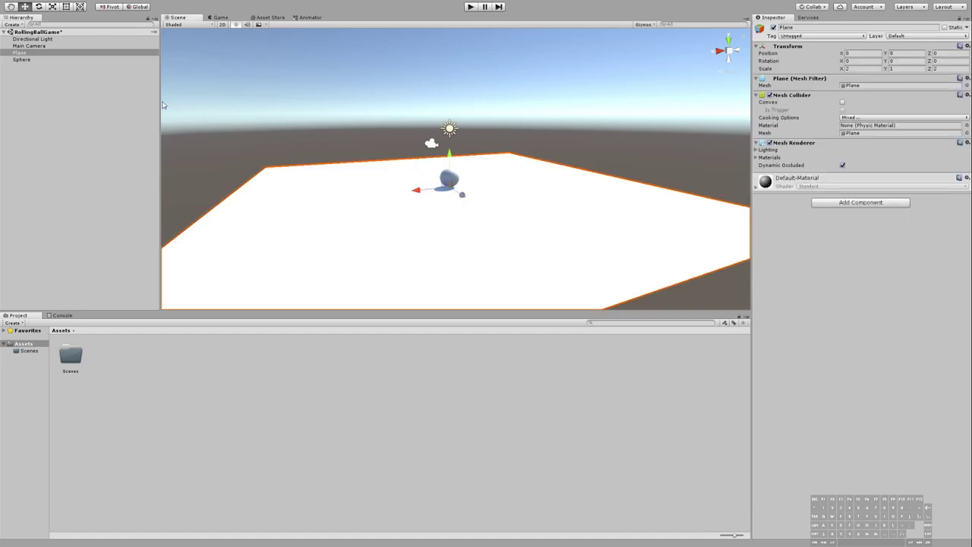
pyautogui.click(23, 60)
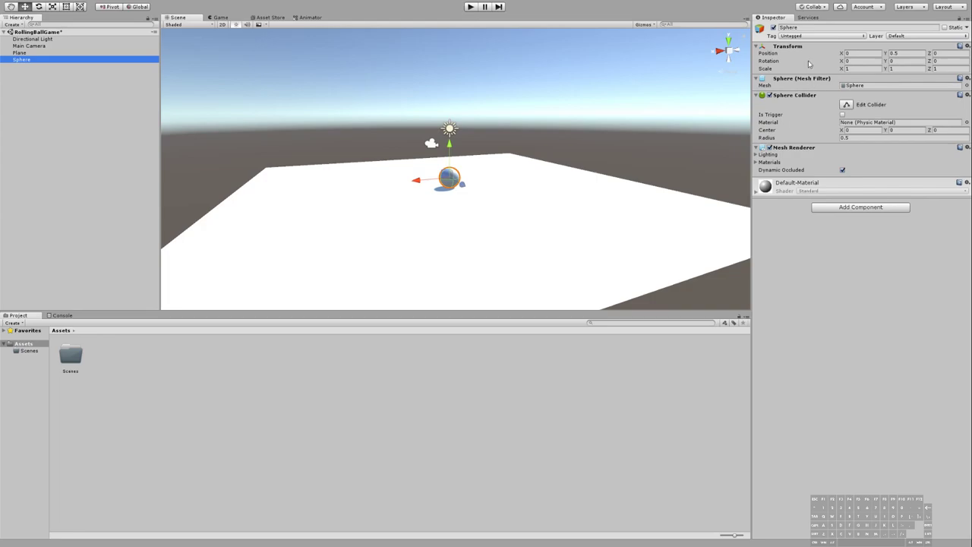
pyautogui.click(382, 193)
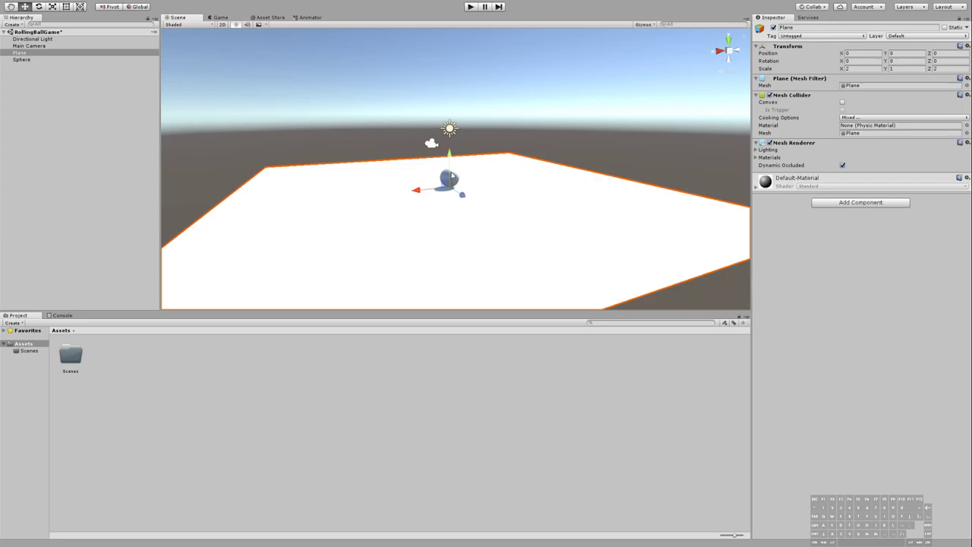
pyautogui.click(451, 177)
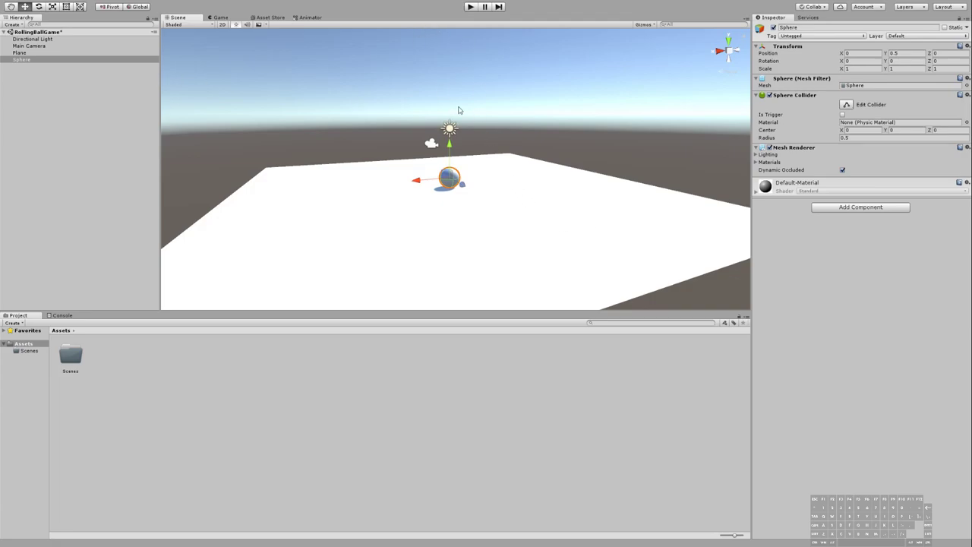
pyautogui.press('ctrl')
pyautogui.keyDown('ctrl'); pyautogui.moveTo(451, 147); pyautogui.dragTo(472, 150); pyautogui.keyUp('ctrl')
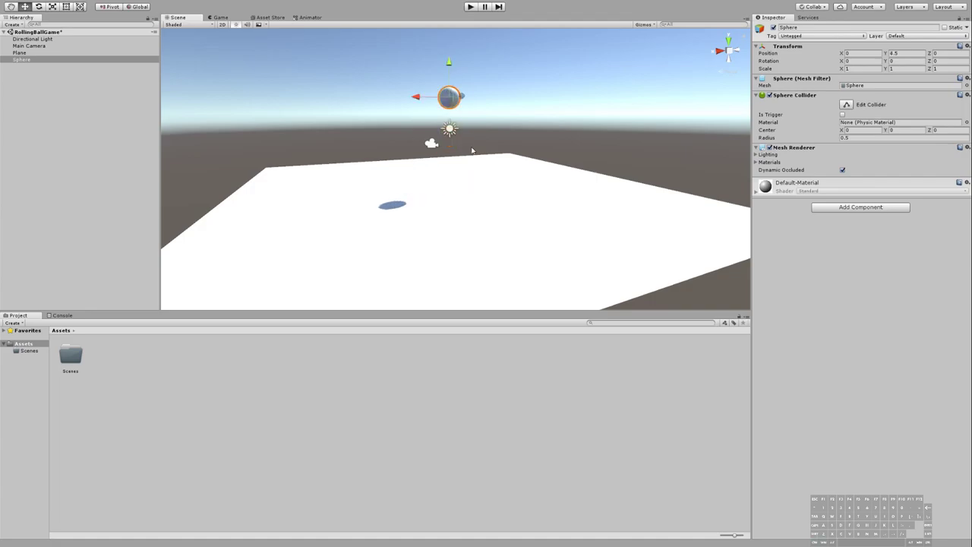
pyautogui.click(603, 182)
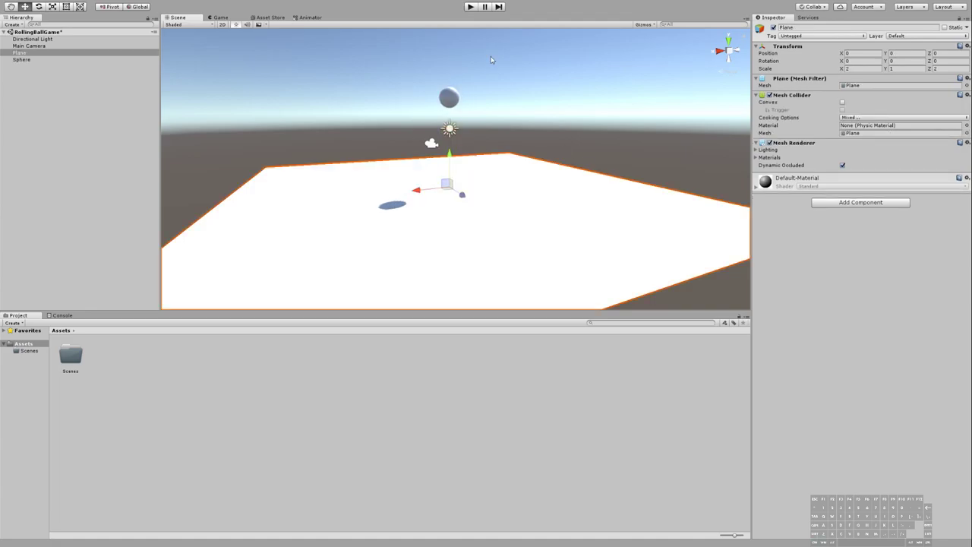
pyautogui.click(557, 75)
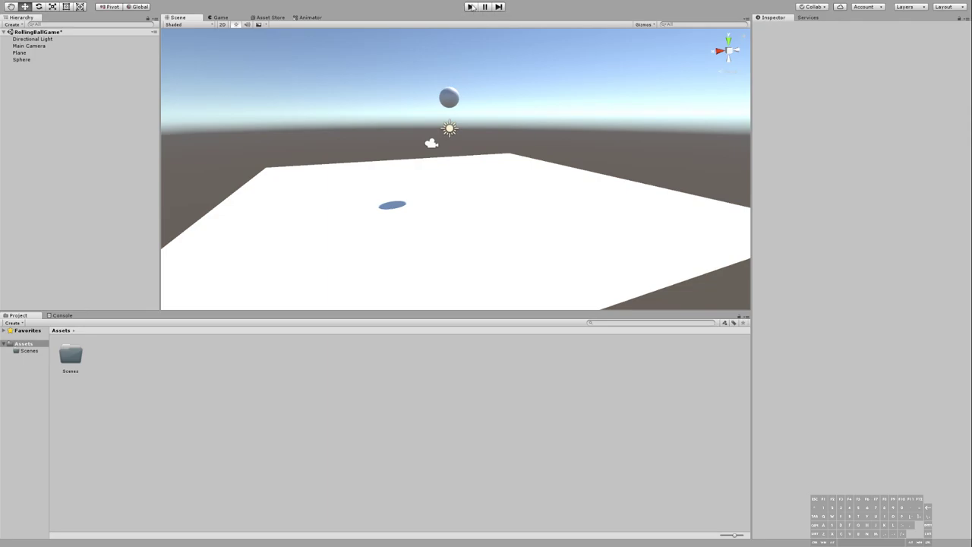
pyautogui.click(470, 7)
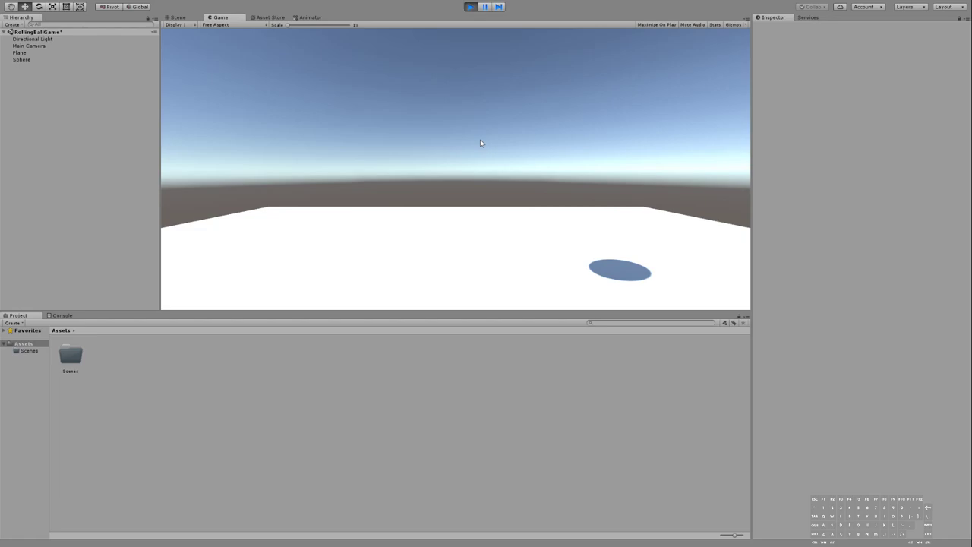
pyautogui.click(471, 7)
pyautogui.click(437, 92)
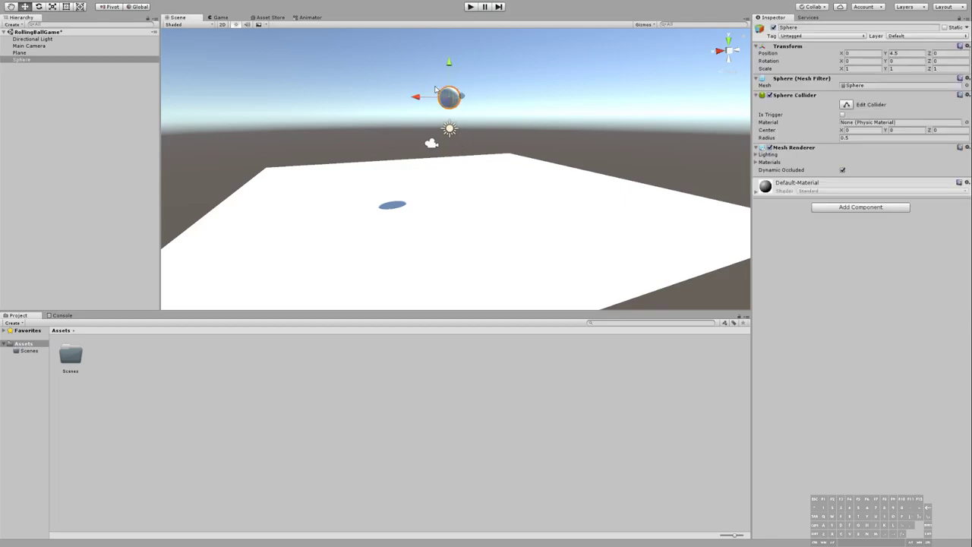
# Step: Lower the Sphere to Position Y 2.5 and run a quick Play test
pyautogui.moveTo(435, 88); pyautogui.dragTo(435, 130)
pyautogui.click(469, 7)
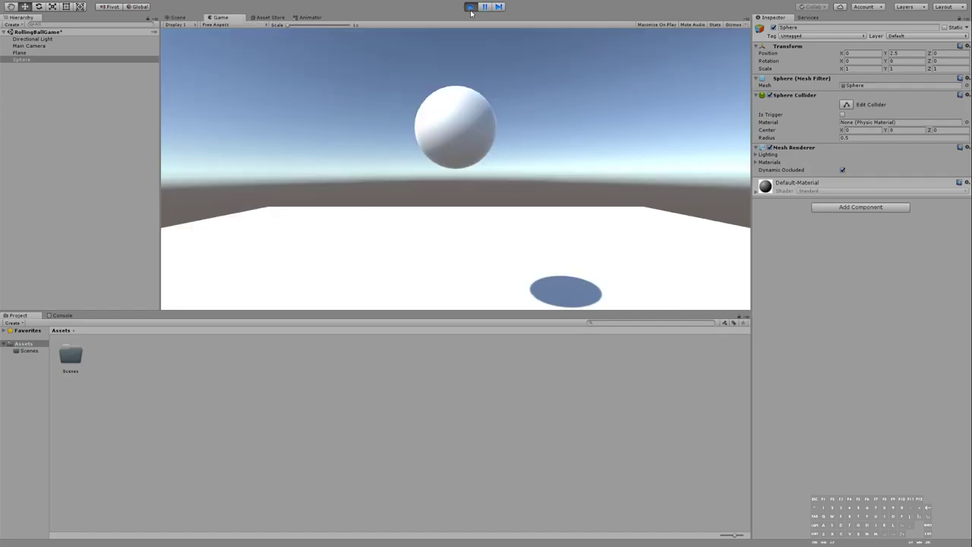
pyautogui.click(471, 7)
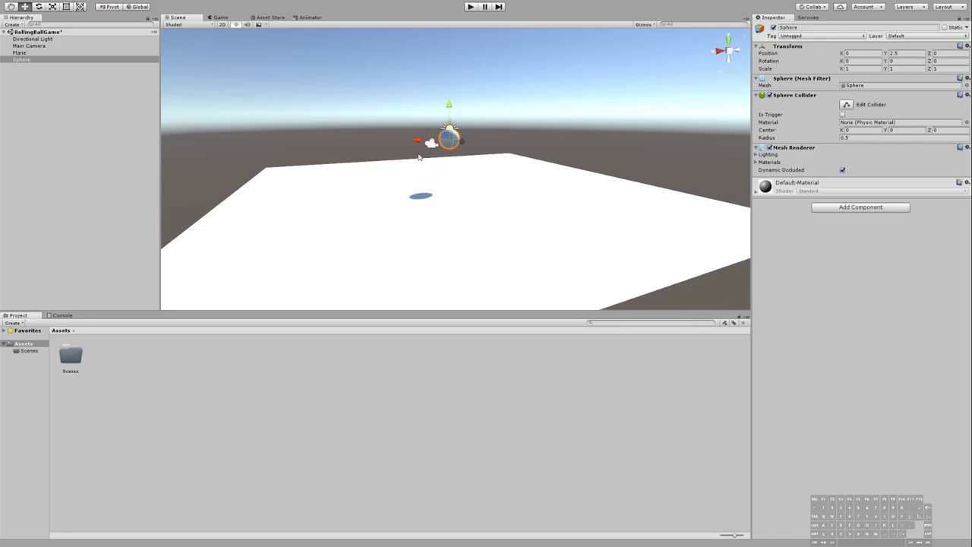
# Step: Switch the selection between the Plane and the Sphere, ending with the Sphere selected
pyautogui.click(478, 180)
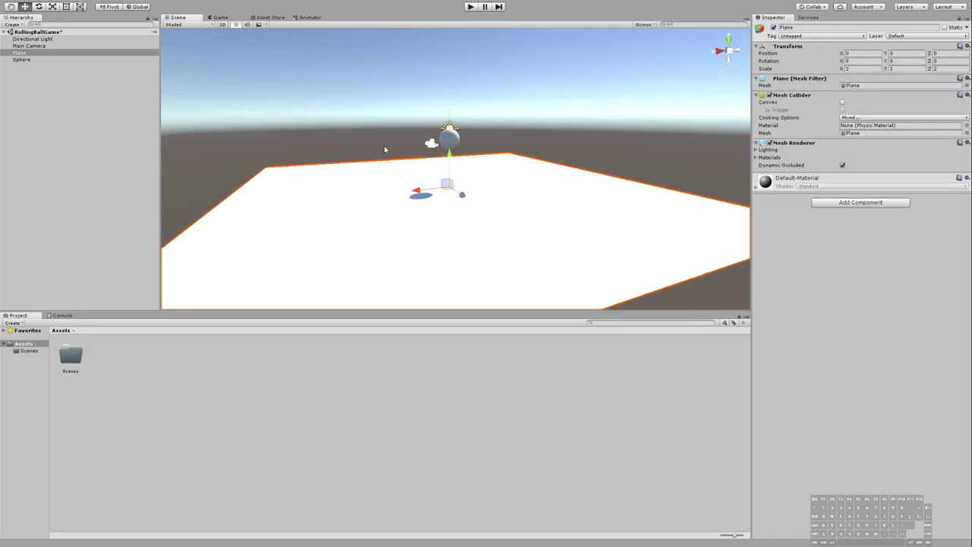
pyautogui.click(386, 150)
pyautogui.click(460, 166)
pyautogui.click(589, 104)
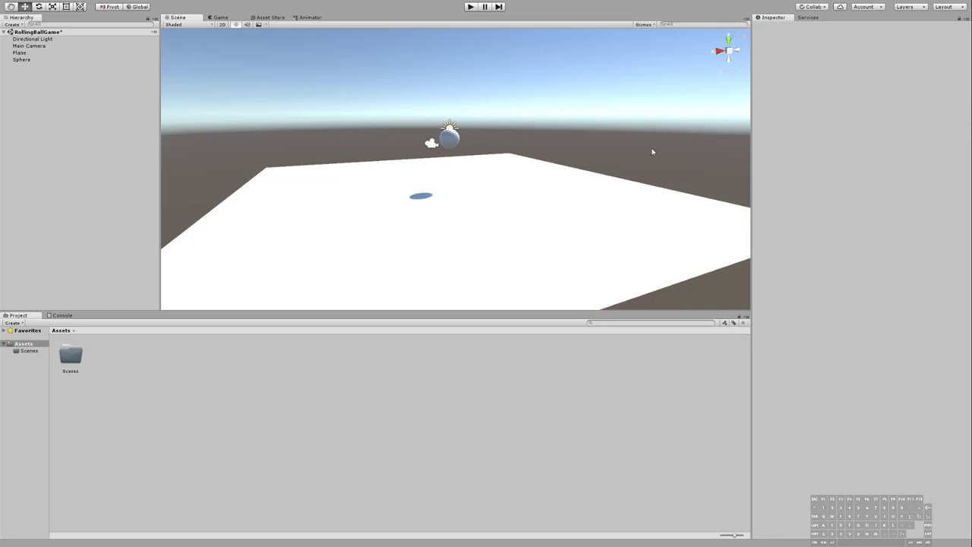
pyautogui.click(456, 151)
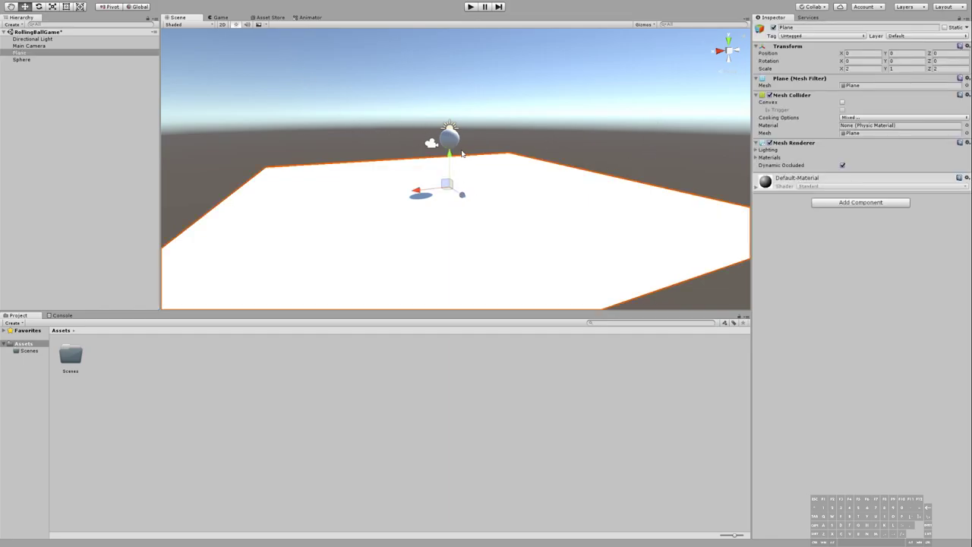
pyautogui.click(455, 148)
pyautogui.click(454, 148)
pyautogui.click(454, 148)
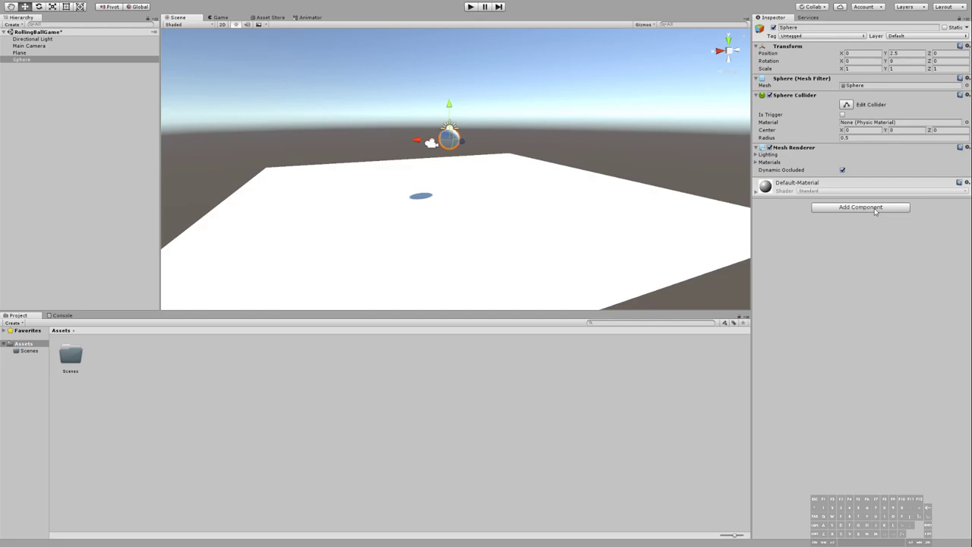
# Step: Add a Physics > Rigidbody component to the Sphere and play to watch it fall
pyautogui.click(24, 60)
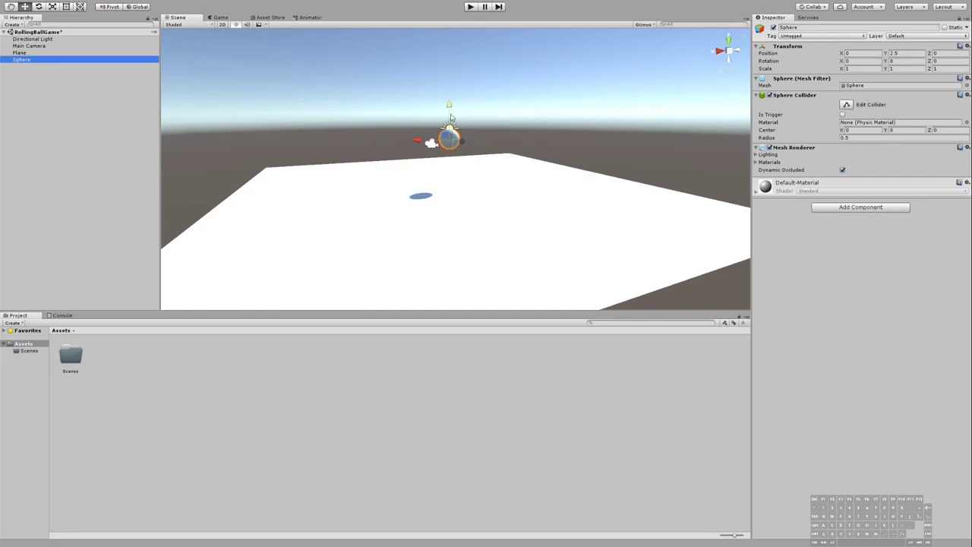
pyautogui.click(860, 208)
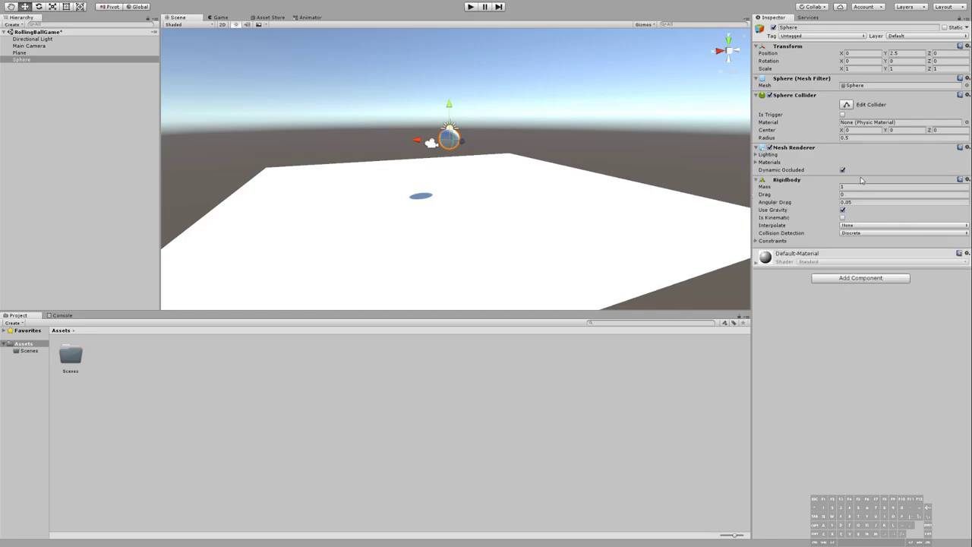
pyautogui.click(470, 8)
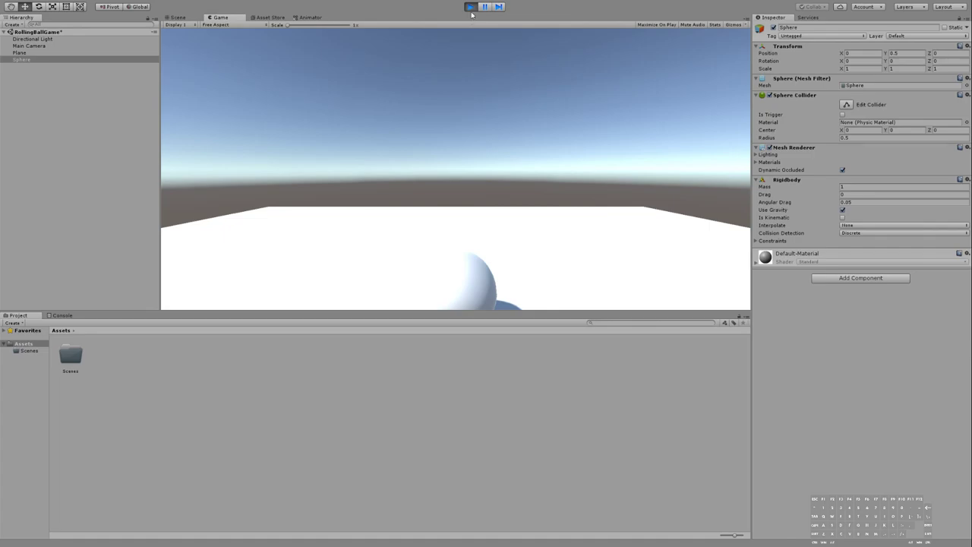
# Step: Replay the game to watch the sphere drop again, stop it, and orbit the Scene view
pyautogui.click(470, 7)
pyautogui.click(471, 7)
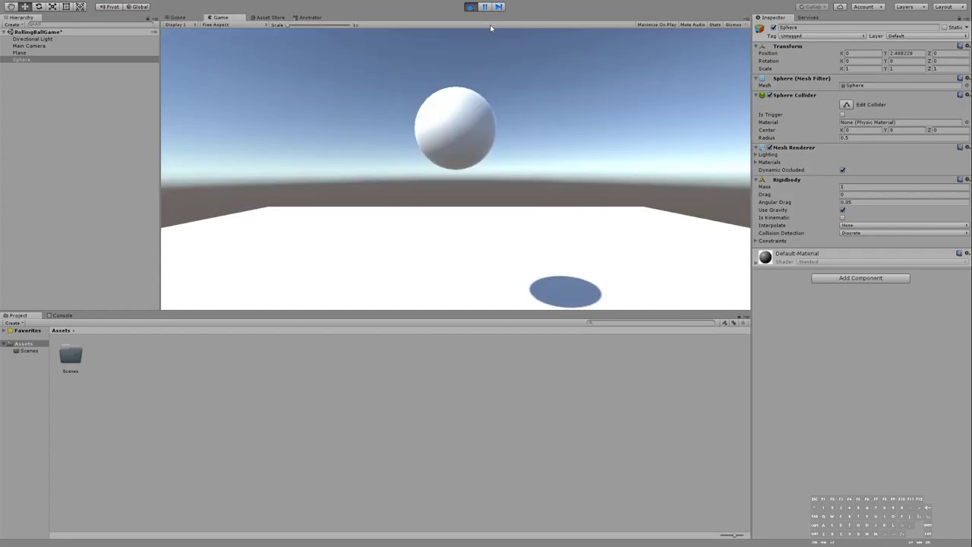
pyautogui.click(470, 7)
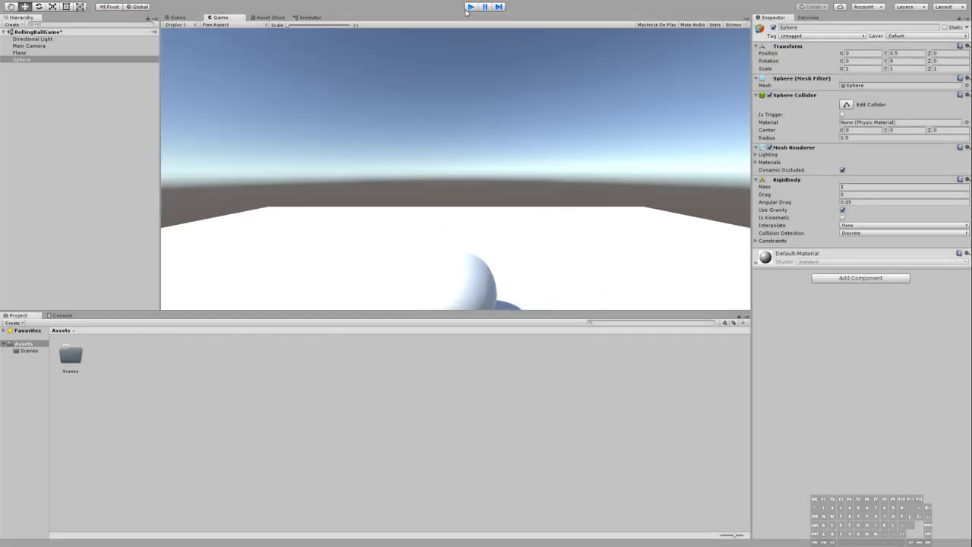
pyautogui.keyDown('alt'); pyautogui.moveTo(440, 151); pyautogui.dragTo(469, 217); pyautogui.keyUp('alt')
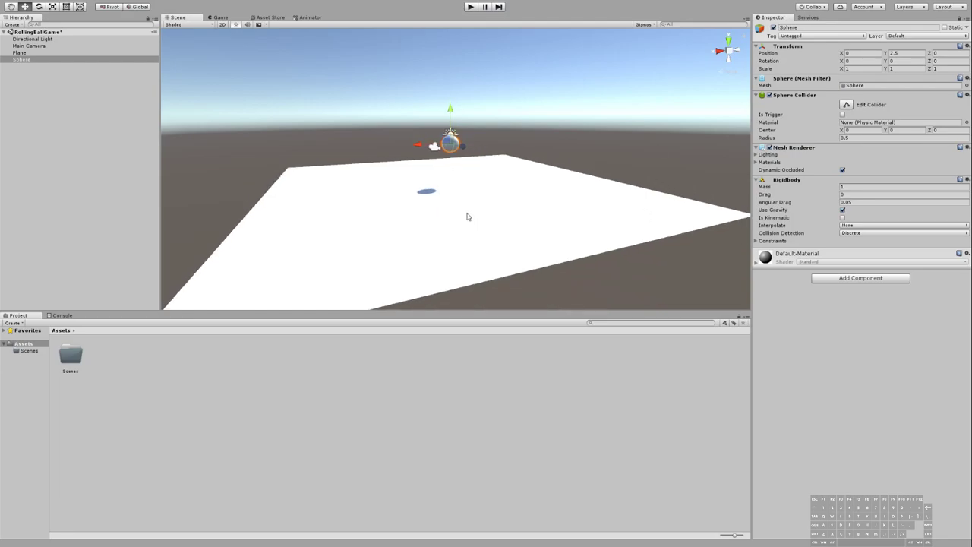
# Step: Move the Main Camera back to Z -7.89 and down to Y 1.72
pyautogui.doubleClick(28, 46)
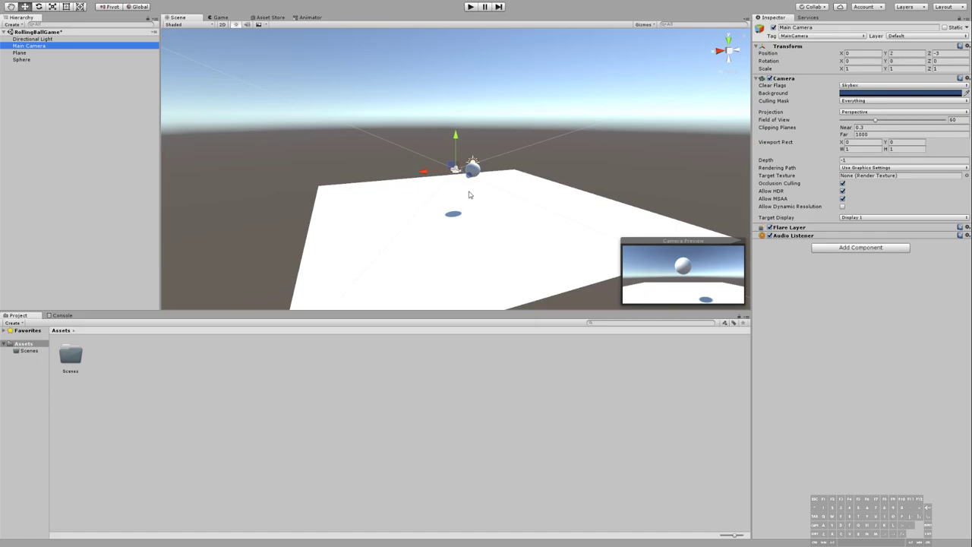
pyautogui.keyDown('alt'); pyautogui.moveTo(469, 195); pyautogui.dragTo(560, 146); pyautogui.keyUp('alt')
pyautogui.click(554, 164)
pyautogui.keyDown('alt'); pyautogui.moveTo(512, 172); pyautogui.dragTo(526, 189); pyautogui.keyUp('alt')
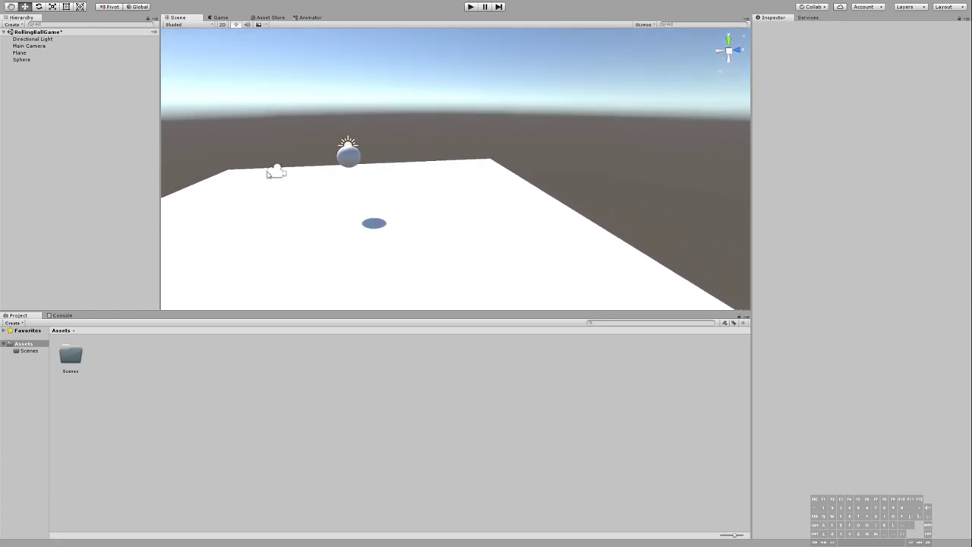
pyautogui.click(267, 174)
pyautogui.click(276, 172)
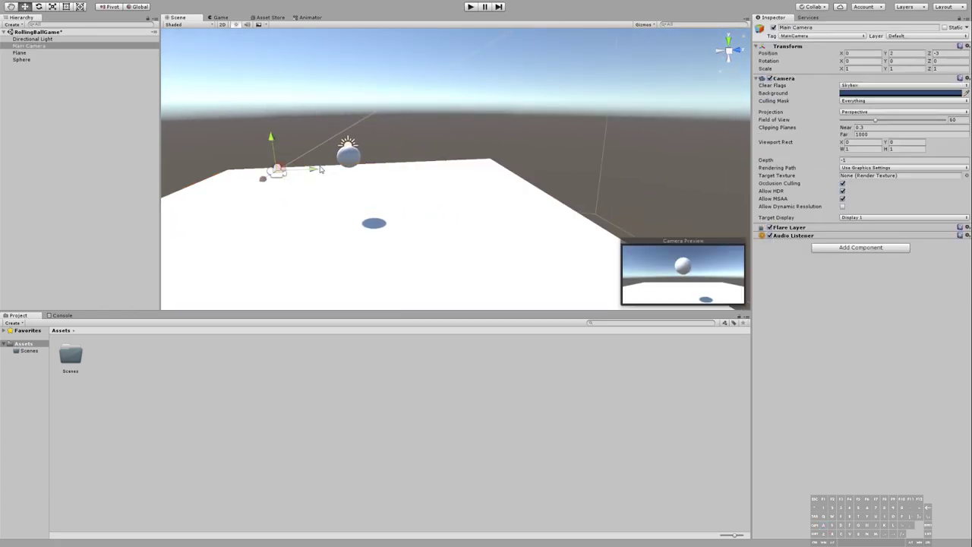
pyautogui.moveTo(321, 169); pyautogui.dragTo(219, 175)
pyautogui.moveTo(212, 173); pyautogui.dragTo(287, 173, button='middle')
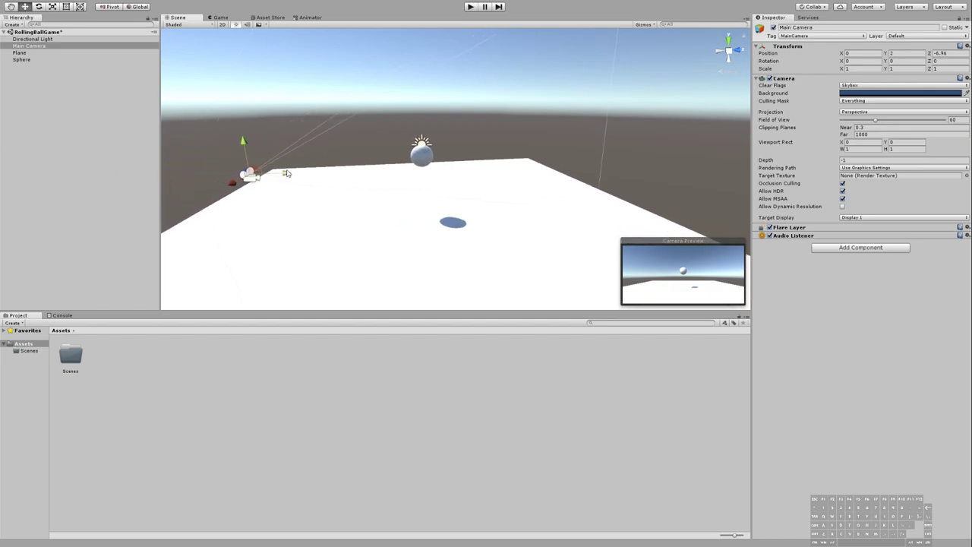
pyautogui.moveTo(286, 173); pyautogui.dragTo(259, 176)
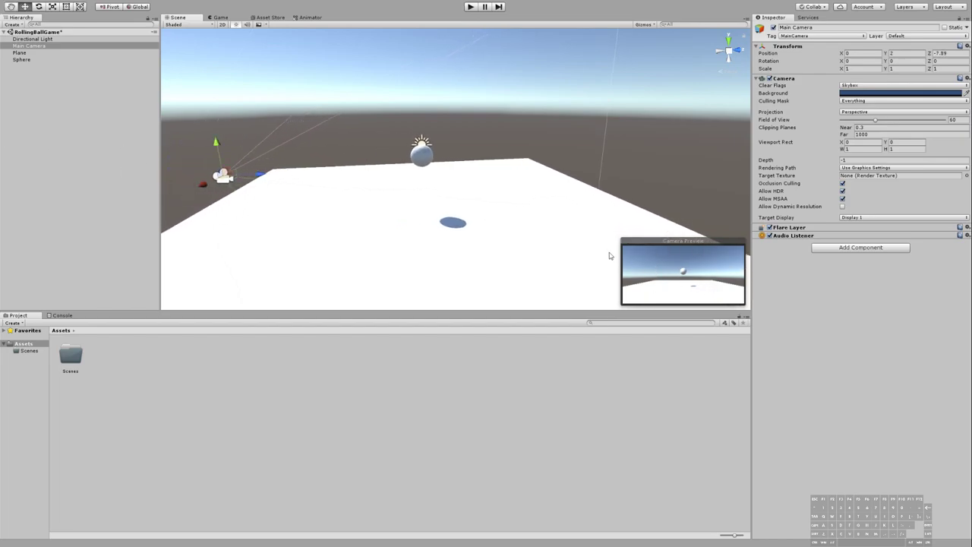
pyautogui.moveTo(214, 149); pyautogui.dragTo(216, 157)
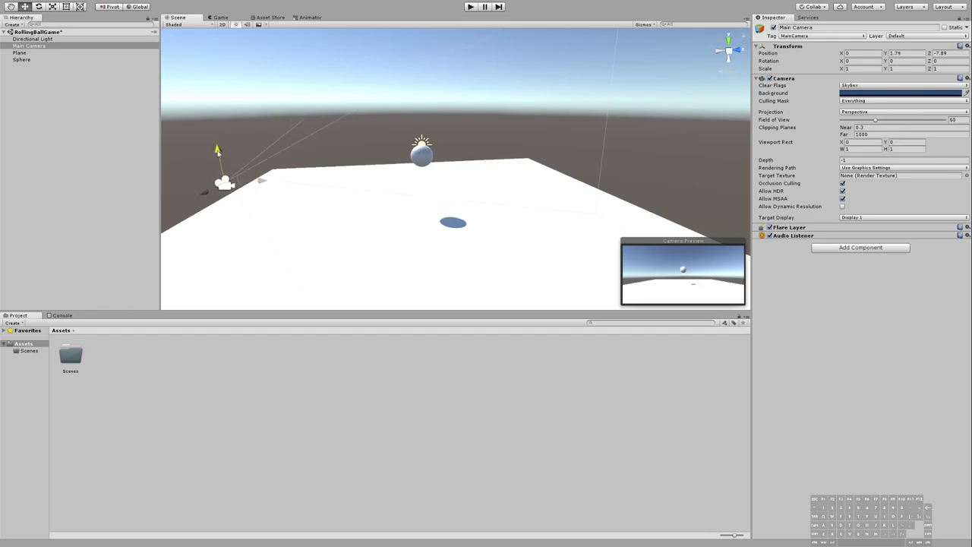
# Step: Test-run the scene from the new camera view, then select the Sphere
pyautogui.click(468, 7)
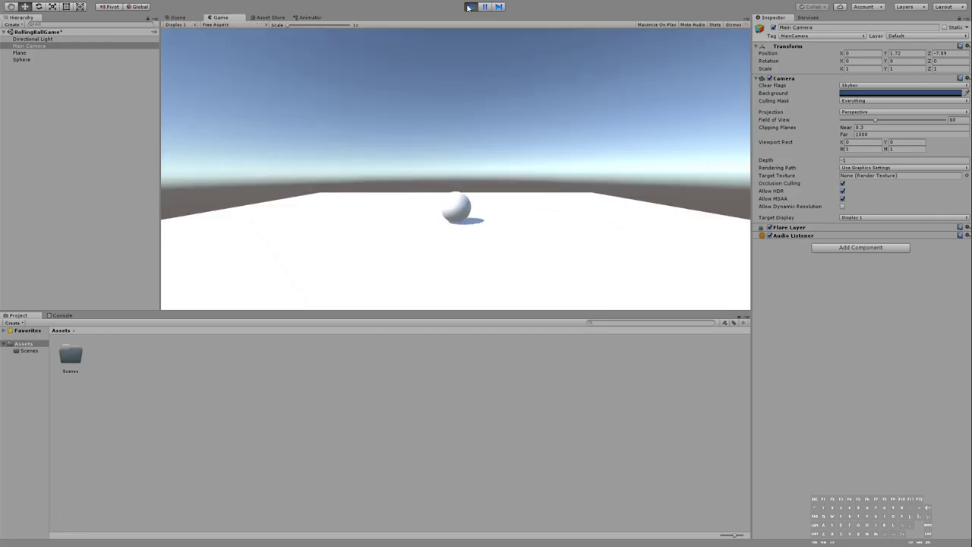
pyautogui.click(468, 7)
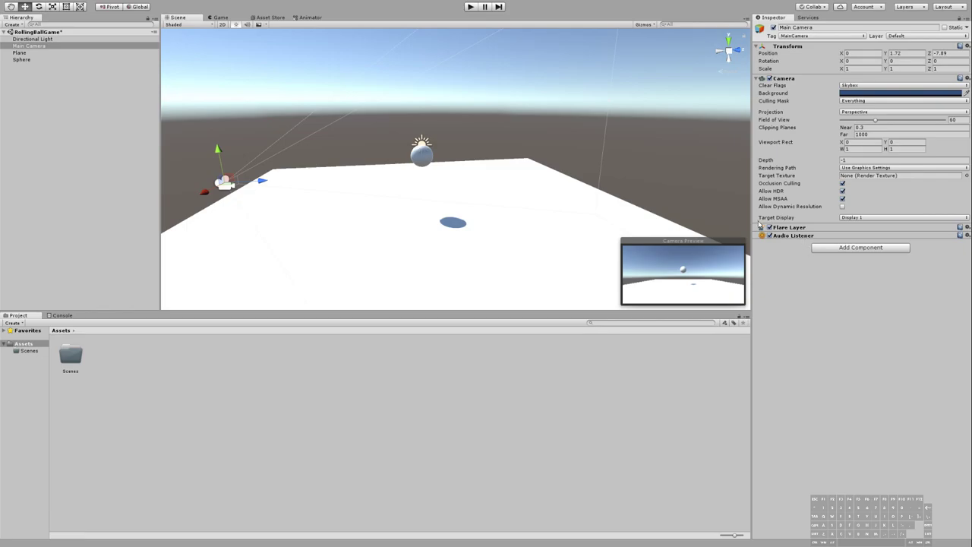
pyautogui.click(419, 157)
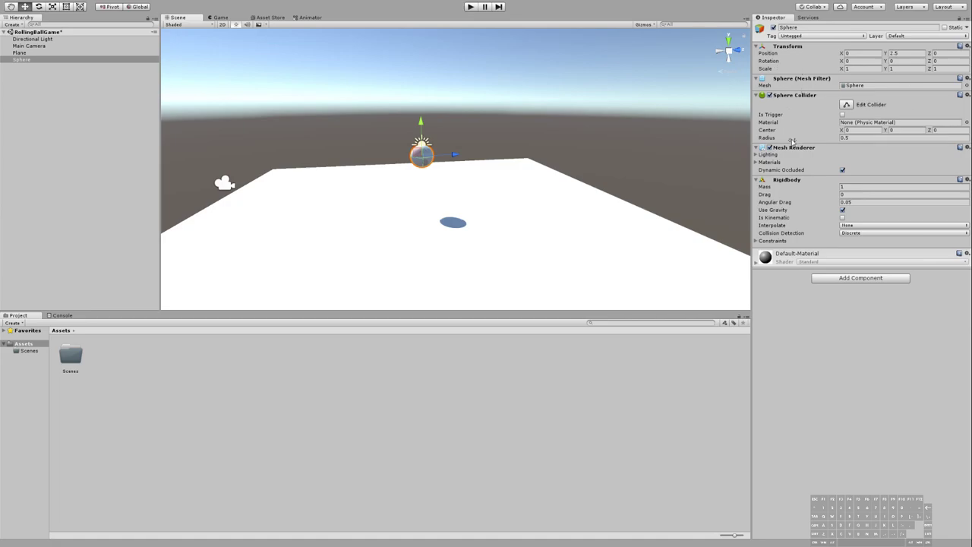
# Step: Select the Plane and uncheck its Mesh Collider in the Inspector
pyautogui.click(530, 249)
pyautogui.hotkey('ctrl', 'z')
pyautogui.click(534, 186)
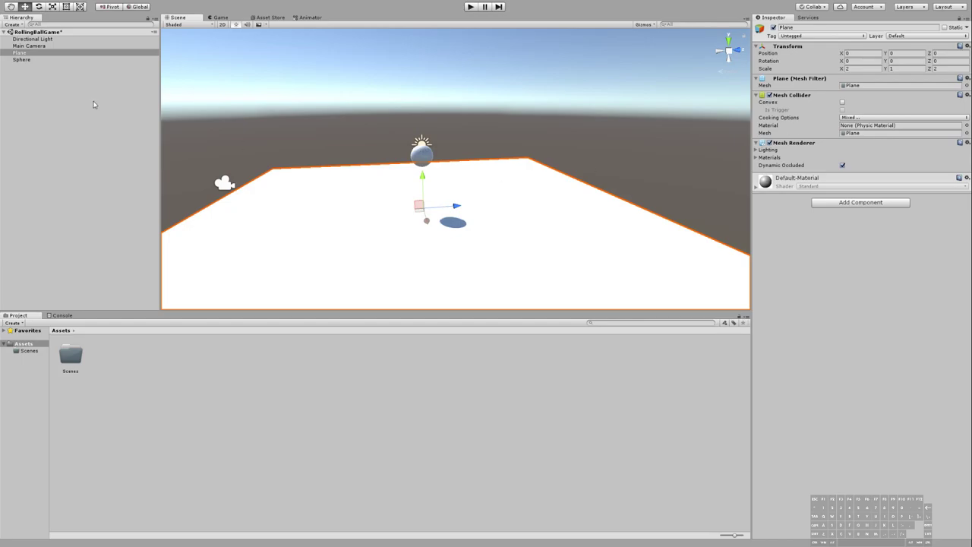
pyautogui.click(53, 84)
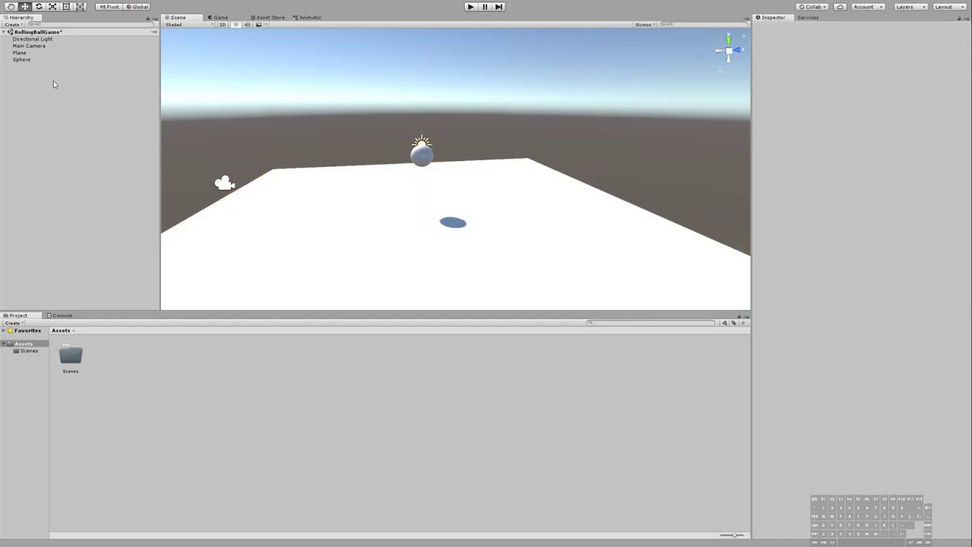
pyautogui.click(30, 59)
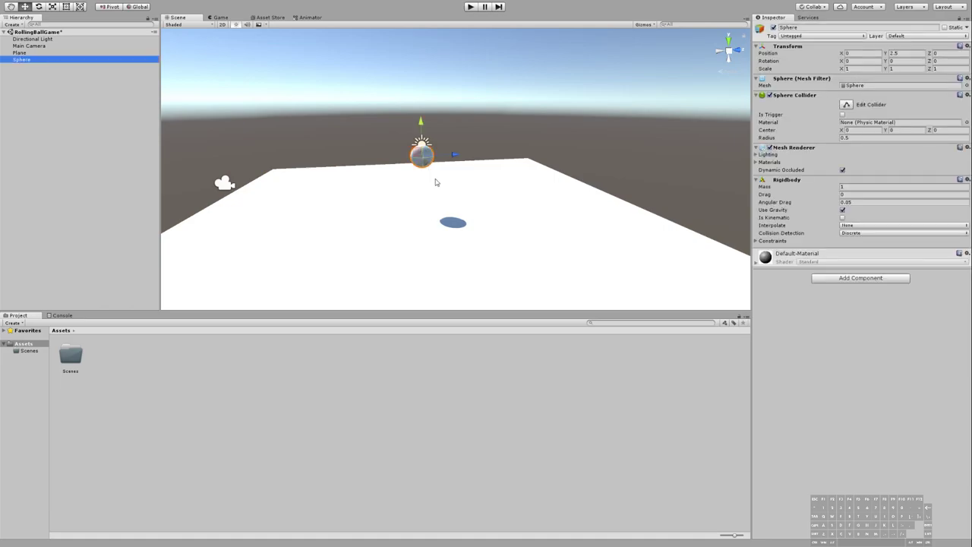
pyautogui.click(42, 52)
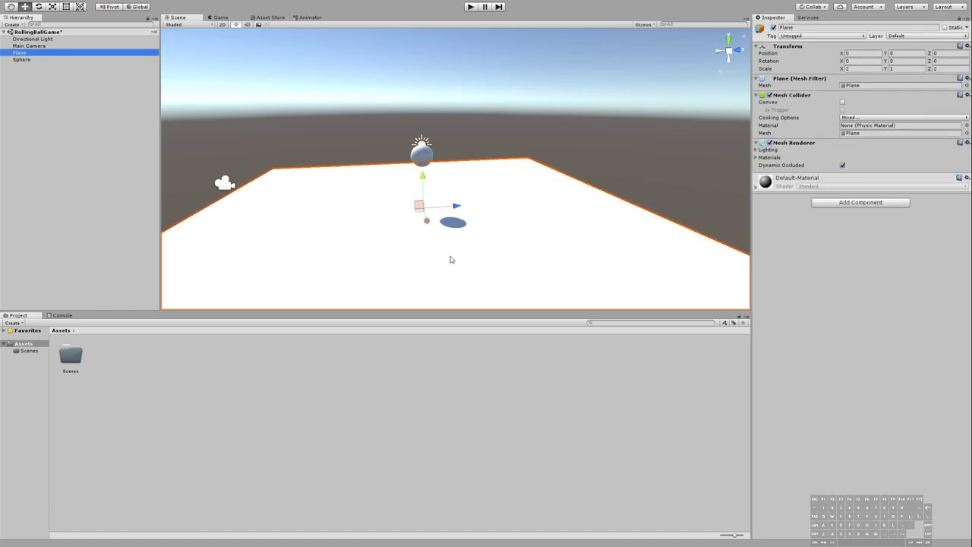
pyautogui.click(450, 260)
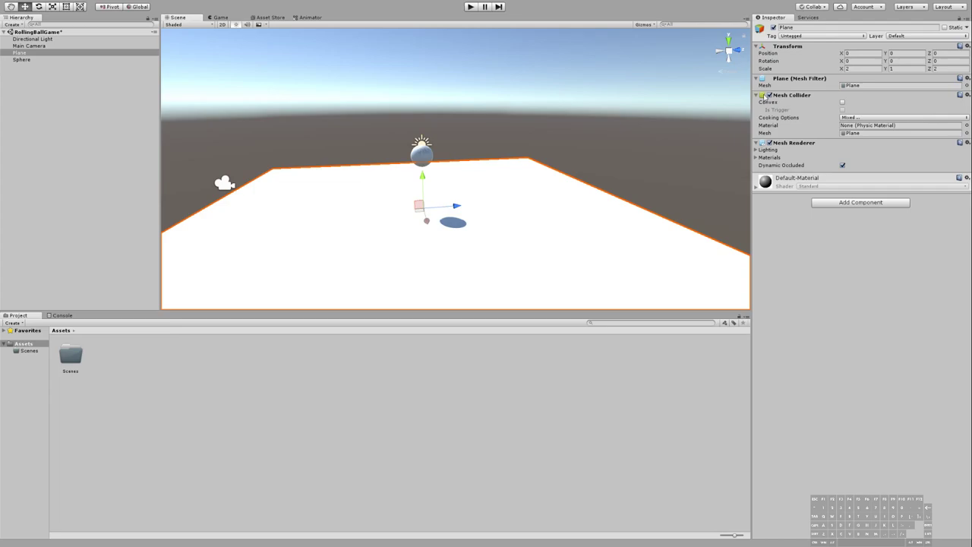
pyautogui.click(769, 95)
pyautogui.click(769, 96)
# Step: Test-run without the plane's collider, move the Main Camera back to Z -21, and play again
pyautogui.click(469, 7)
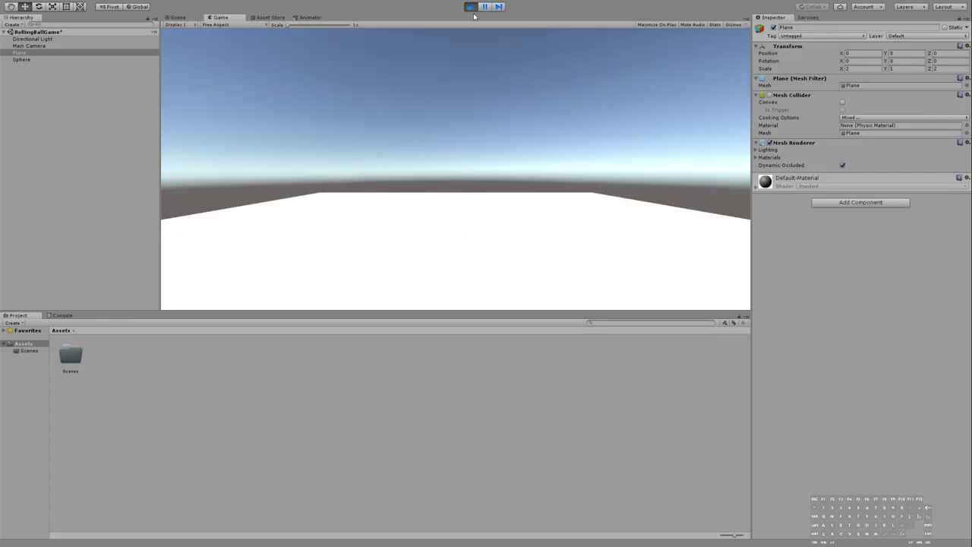
pyautogui.click(470, 7)
pyautogui.scroll(-5, 353, 178)
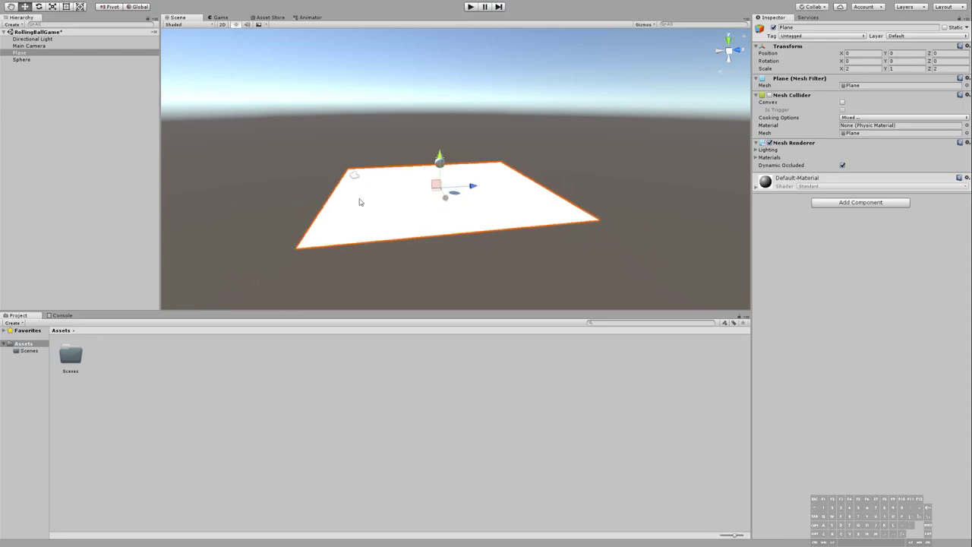
pyautogui.click(353, 177)
pyautogui.moveTo(388, 173); pyautogui.dragTo(241, 188)
pyautogui.click(471, 7)
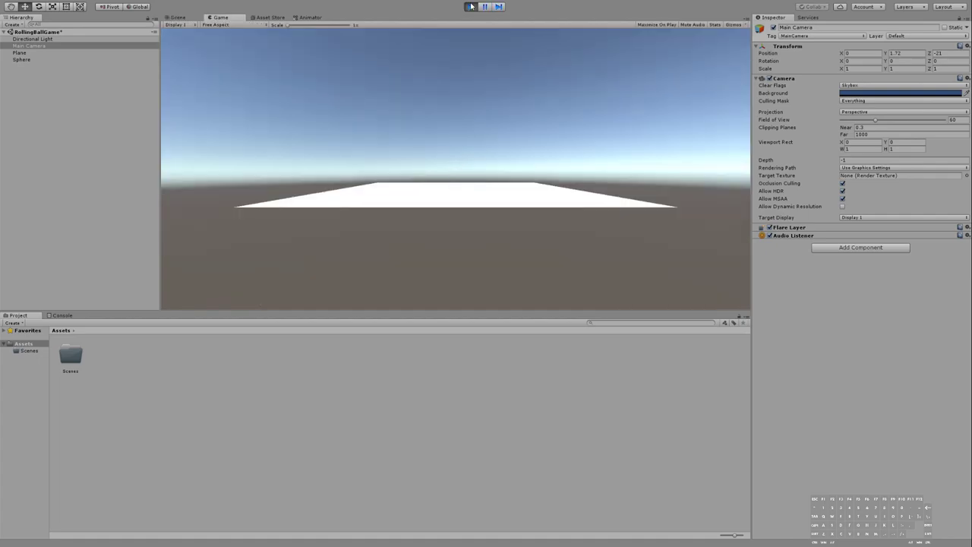
# Step: Stop the game, bring the Main Camera to Z -14.52, and re-enable the Plane's Mesh Collider
pyautogui.click(471, 7)
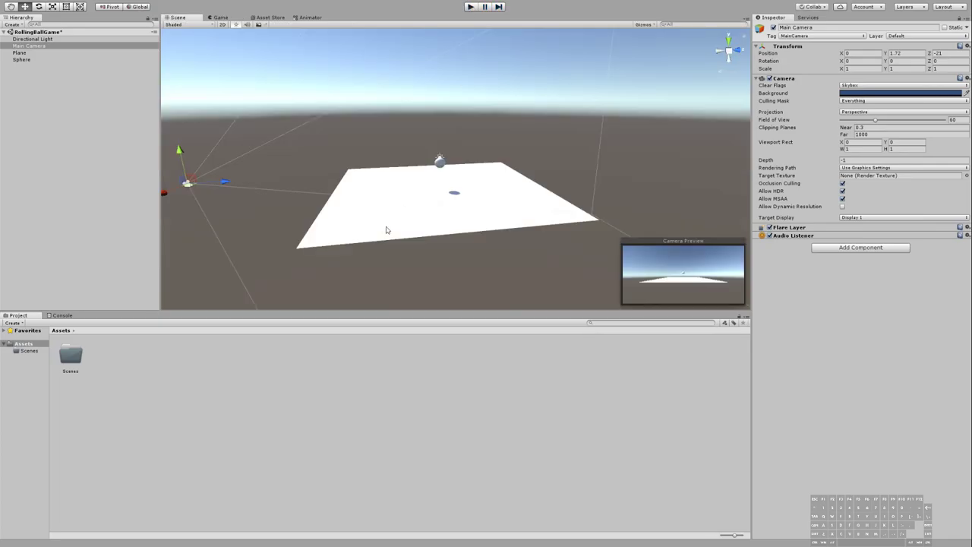
pyautogui.moveTo(174, 185); pyautogui.dragTo(311, 177)
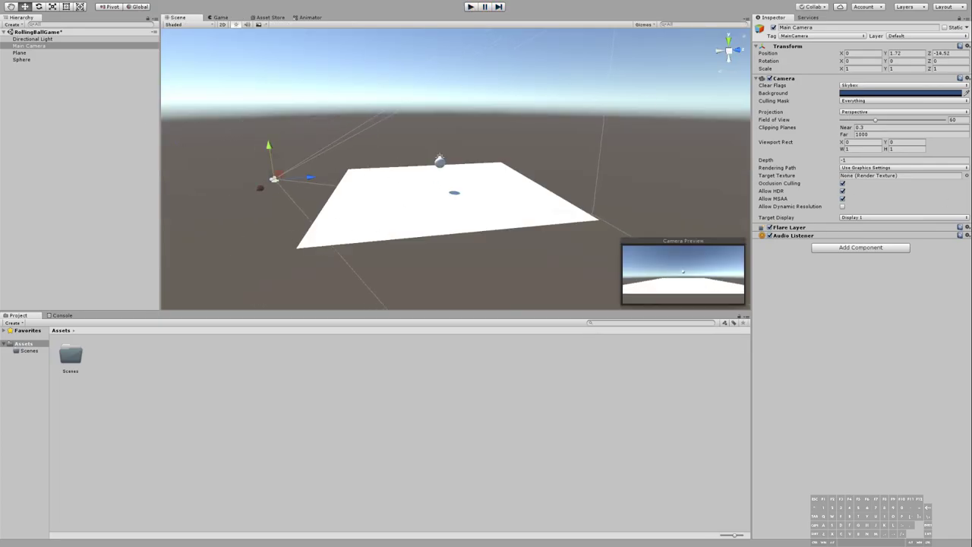
pyautogui.click(22, 60)
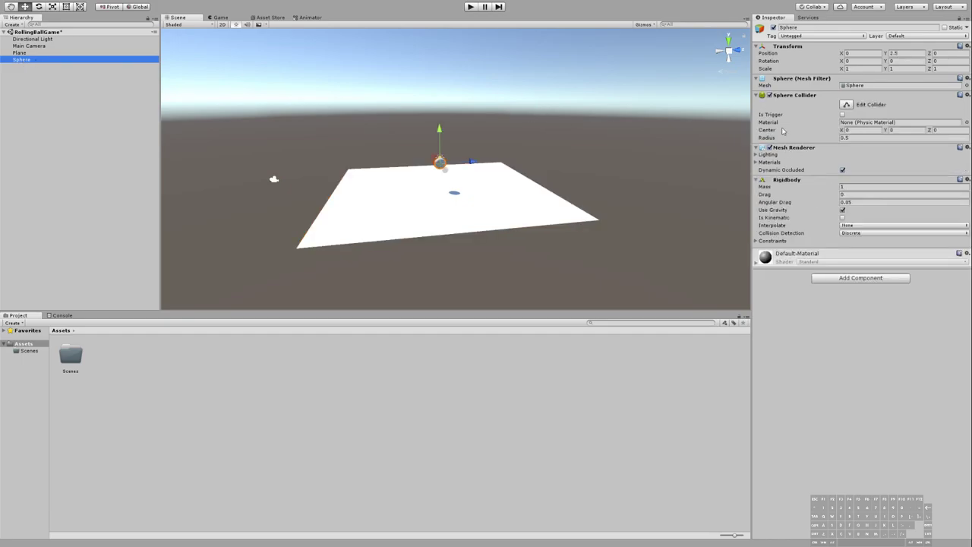
pyautogui.click(29, 54)
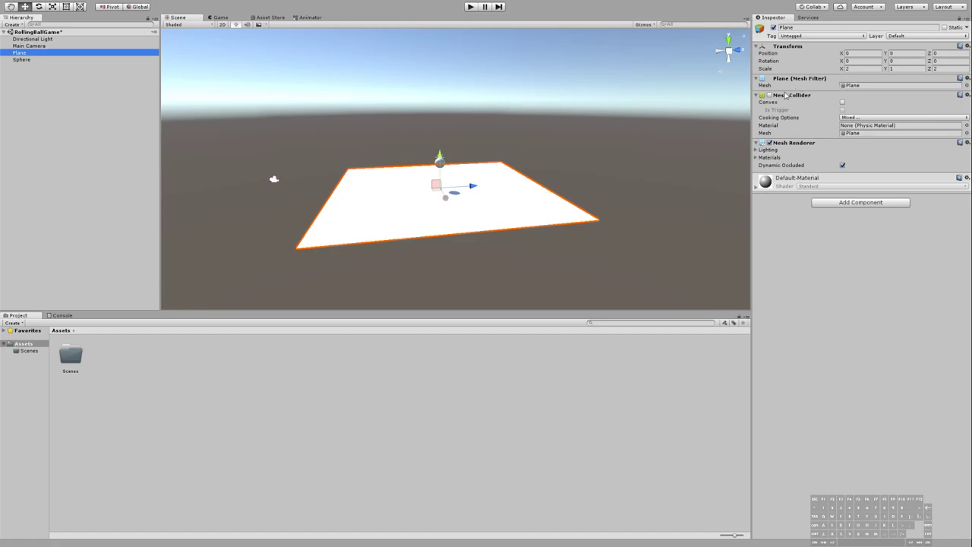
pyautogui.click(770, 95)
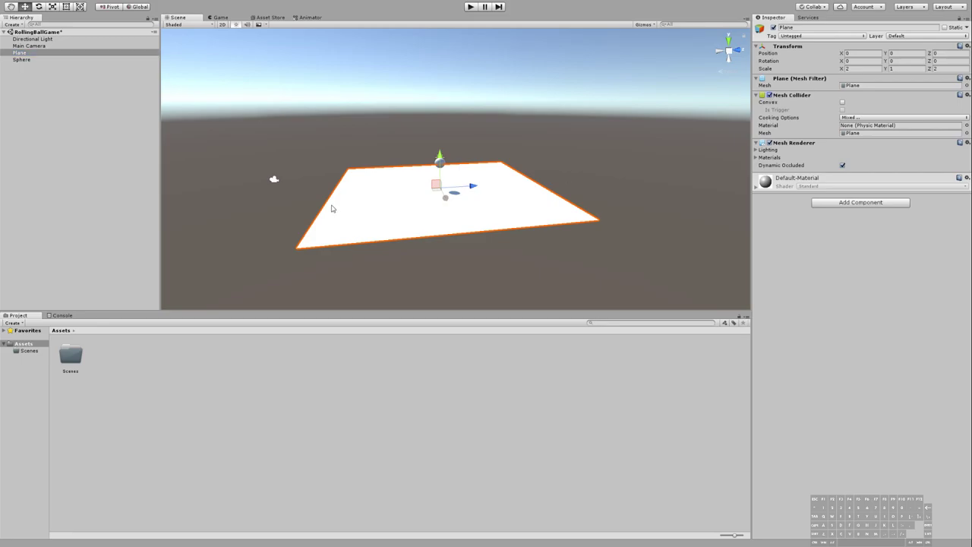
# Step: Clear the selection and pan the Scene view so the plane shifts right
pyautogui.click(442, 165)
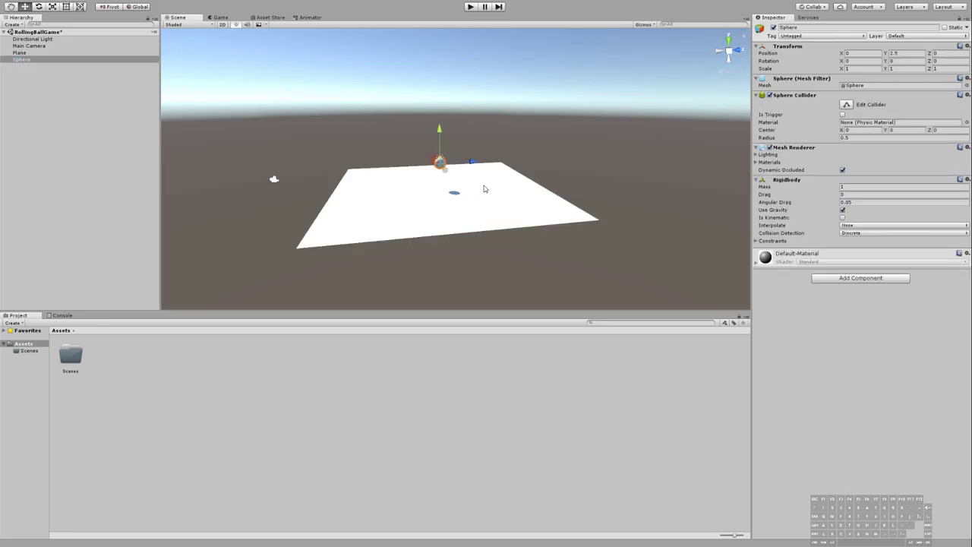
pyautogui.click(409, 368)
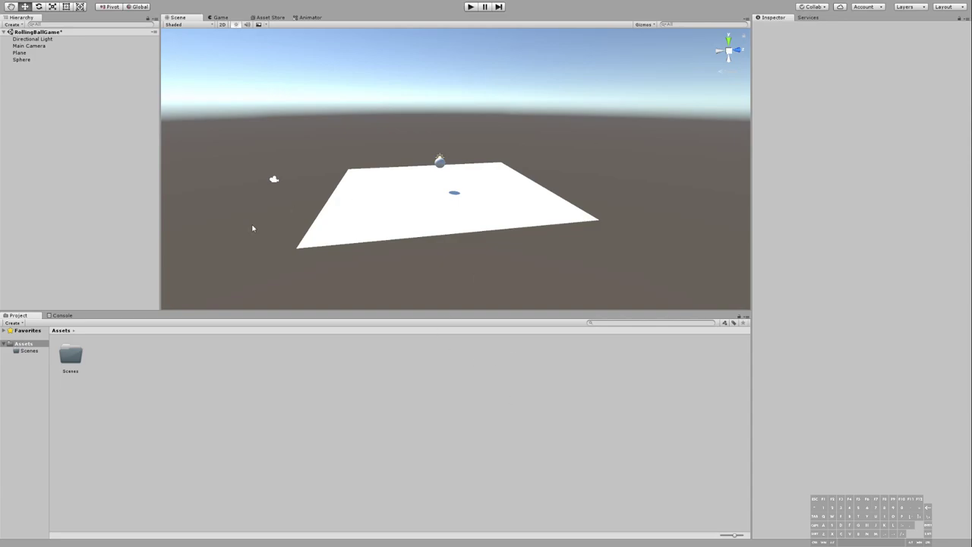
pyautogui.click(407, 199)
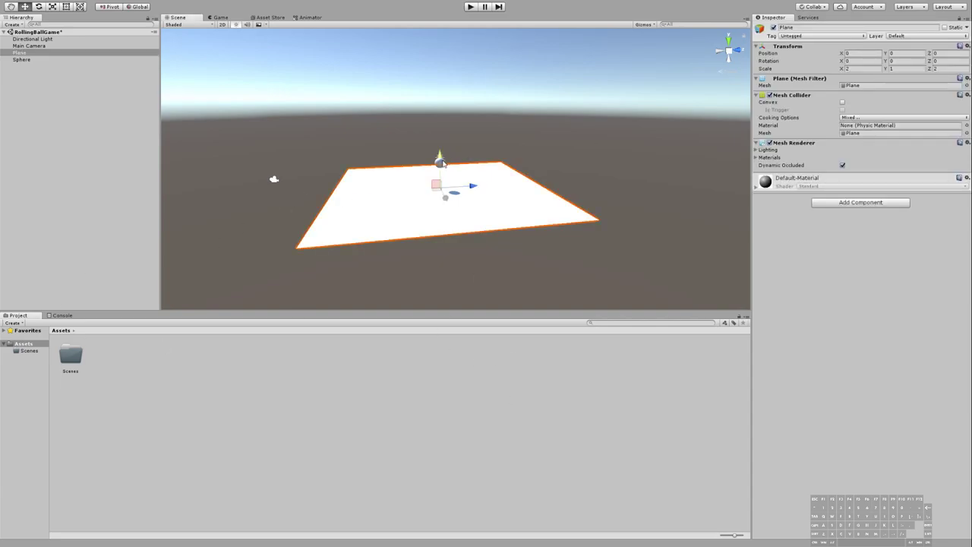
pyautogui.click(428, 171)
pyautogui.moveTo(375, 184); pyautogui.dragTo(453, 182, button='middle')
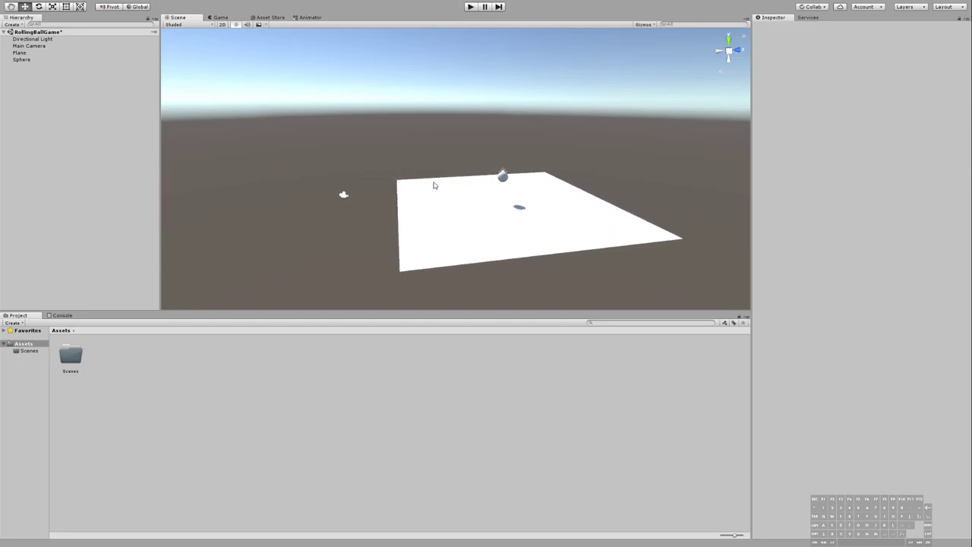
# Step: Create a folder named 'Materials' in Assets and open it
pyautogui.click(501, 177)
pyautogui.click(167, 384)
pyautogui.click(129, 357)
pyautogui.hotkey('ctrl', 'shift', 'n')
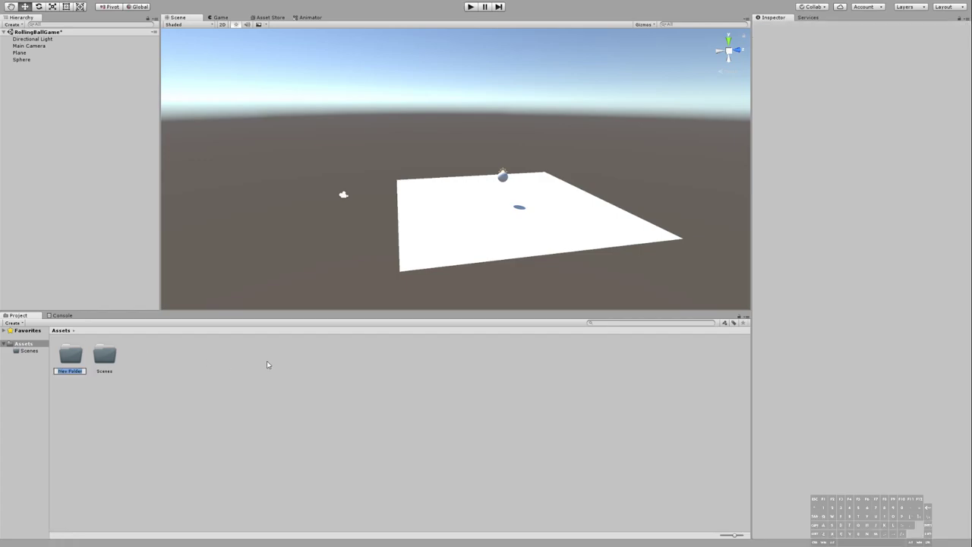
pyautogui.write('Materials')
pyautogui.press('Return')
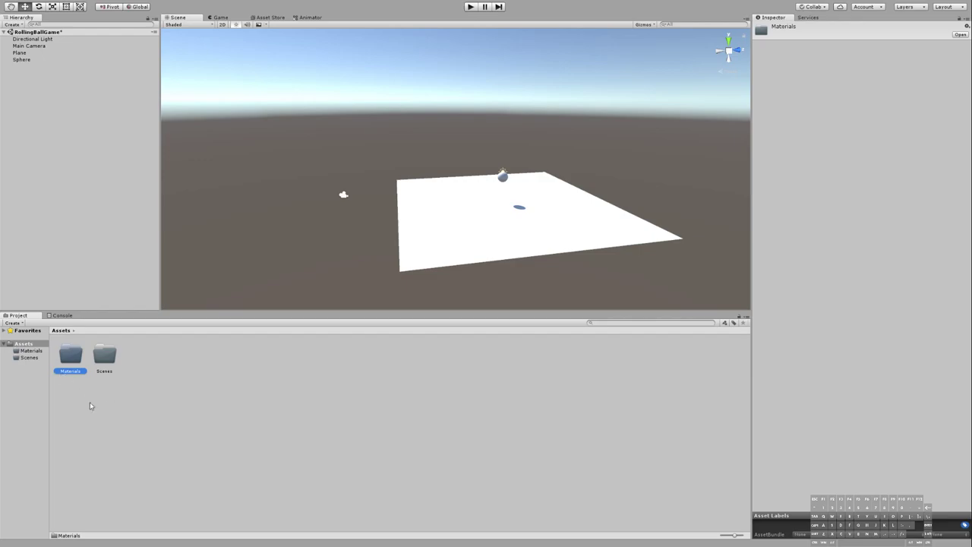
pyautogui.doubleClick(70, 354)
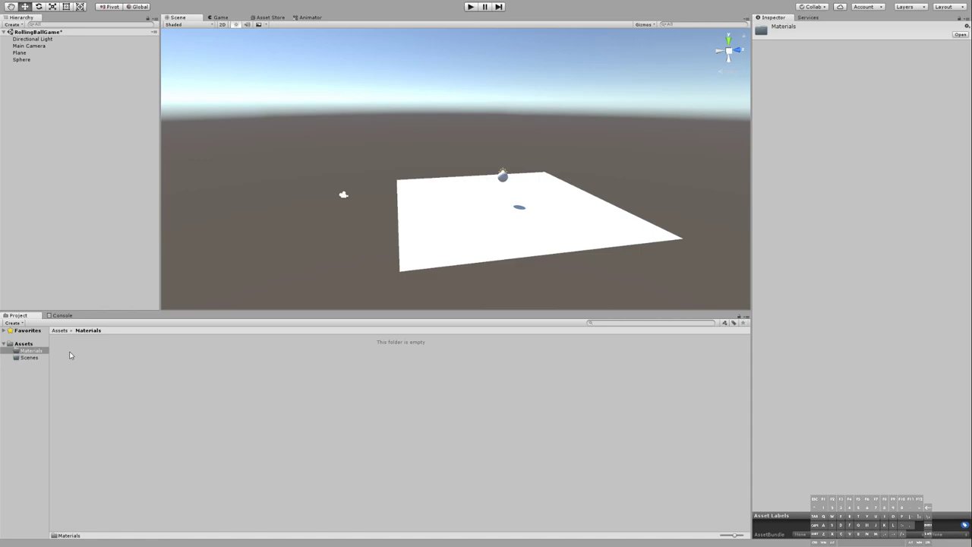
pyautogui.click(69, 355)
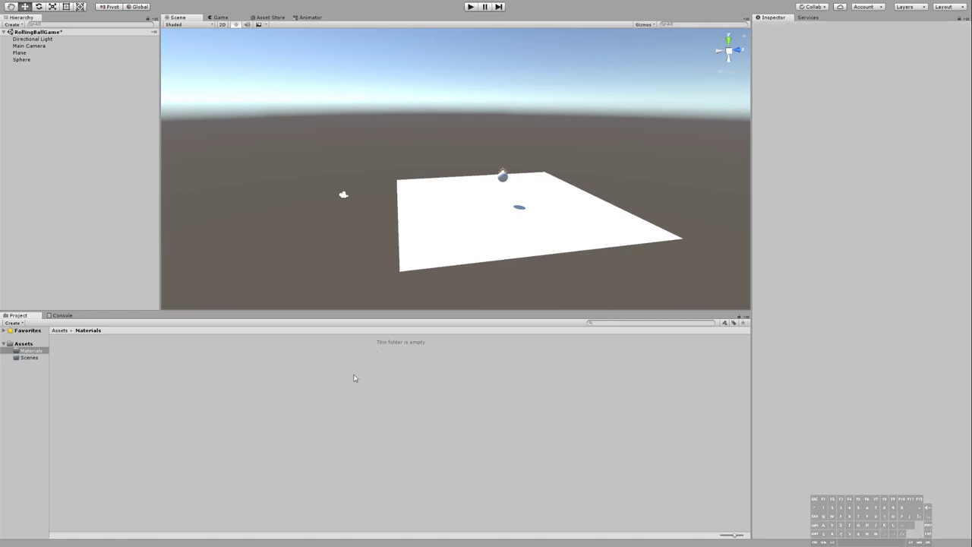
# Step: Create a material named 'Red' in Materials and set its Albedo to red
pyautogui.click(83, 358)
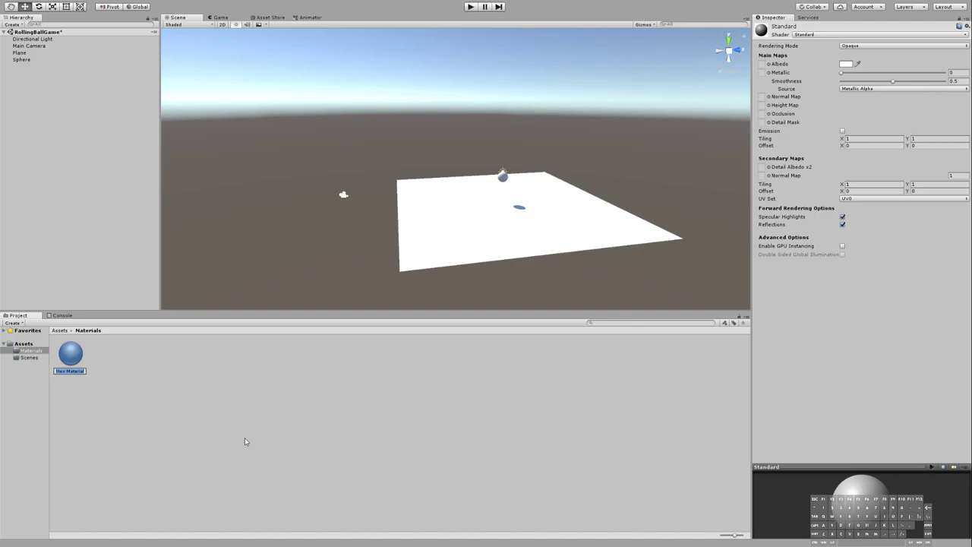
pyautogui.write('Red')
pyautogui.press('Return')
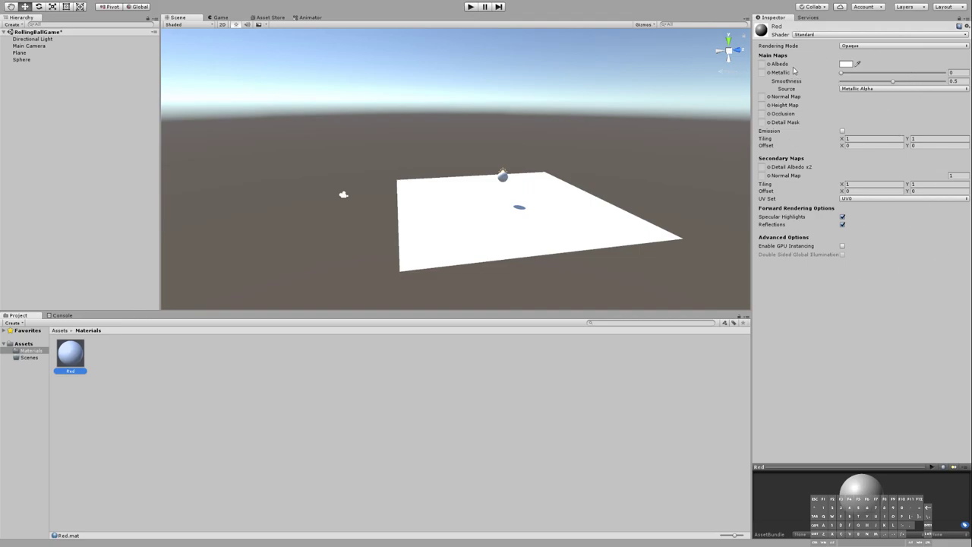
pyautogui.click(848, 66)
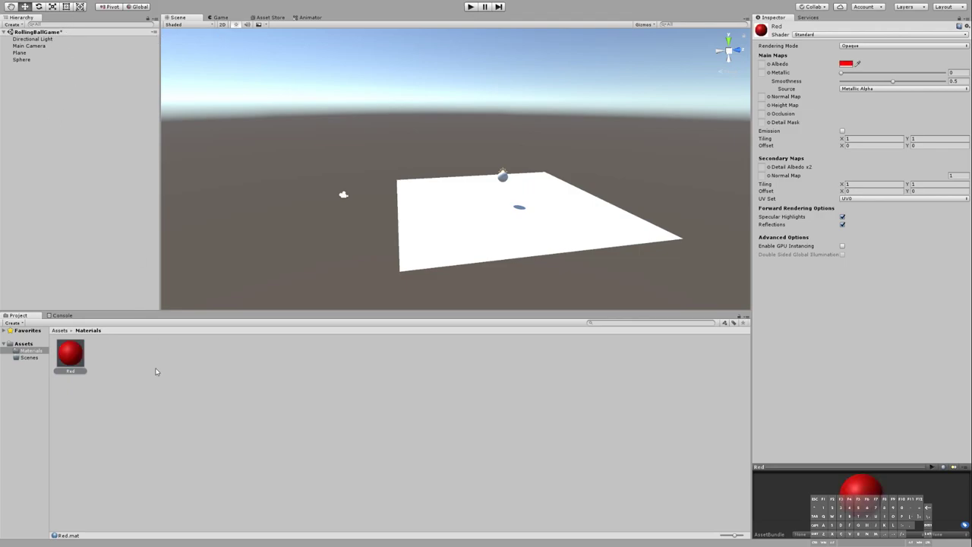
# Step: Drag the Red material onto the Sphere in the Scene view
pyautogui.click(71, 357)
pyautogui.moveTo(70, 357); pyautogui.dragTo(506, 187)
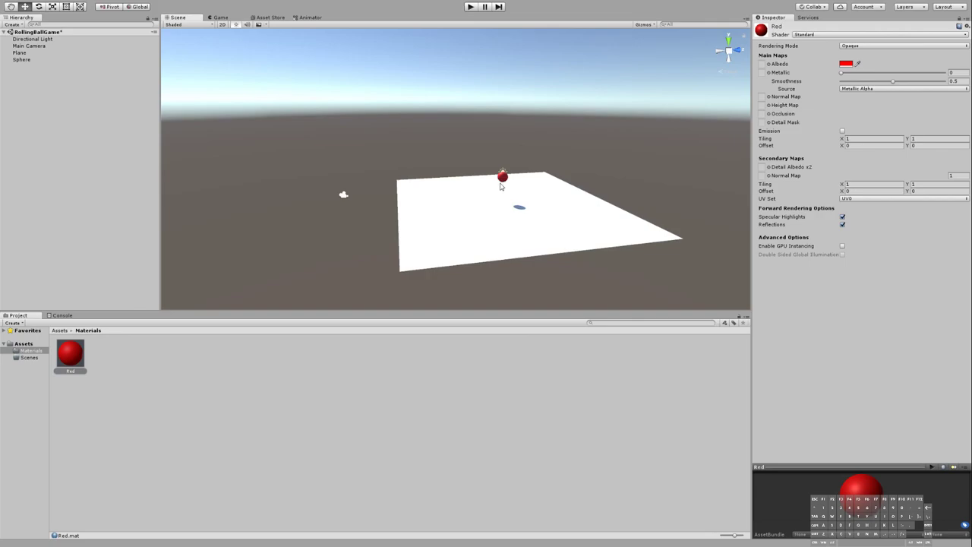
pyautogui.click(410, 390)
# Step: Name the new material SicklyGreen, give it a pale green albedo, and apply it to the Plane
pyautogui.click(114, 373)
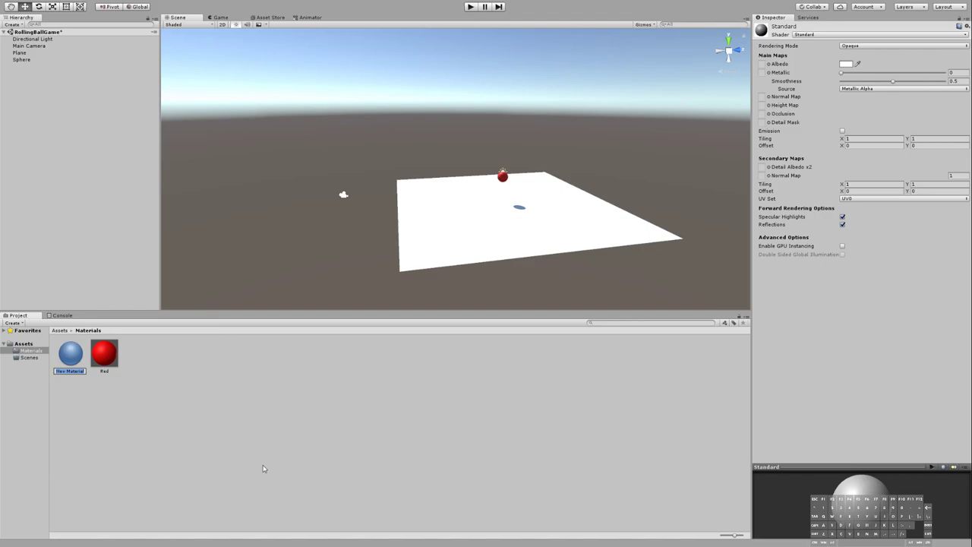
pyautogui.write('StickyG')
pyautogui.write('reen')
pyautogui.press('Return')
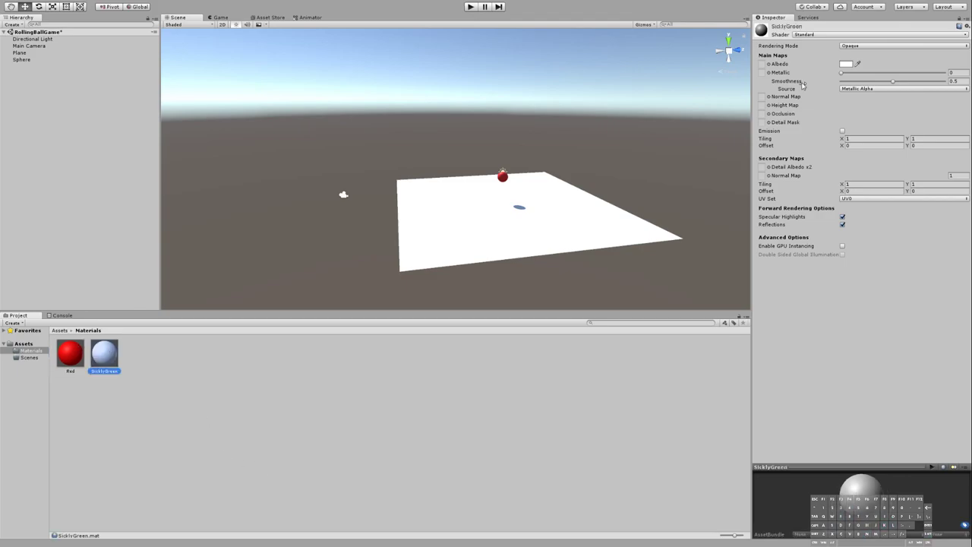
pyautogui.click(824, 71)
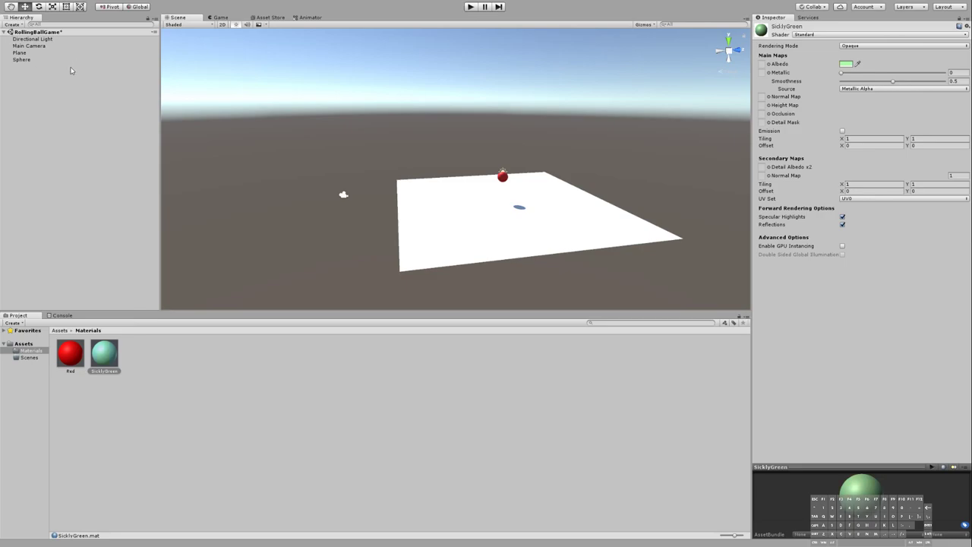
pyautogui.moveTo(113, 365); pyautogui.dragTo(503, 244)
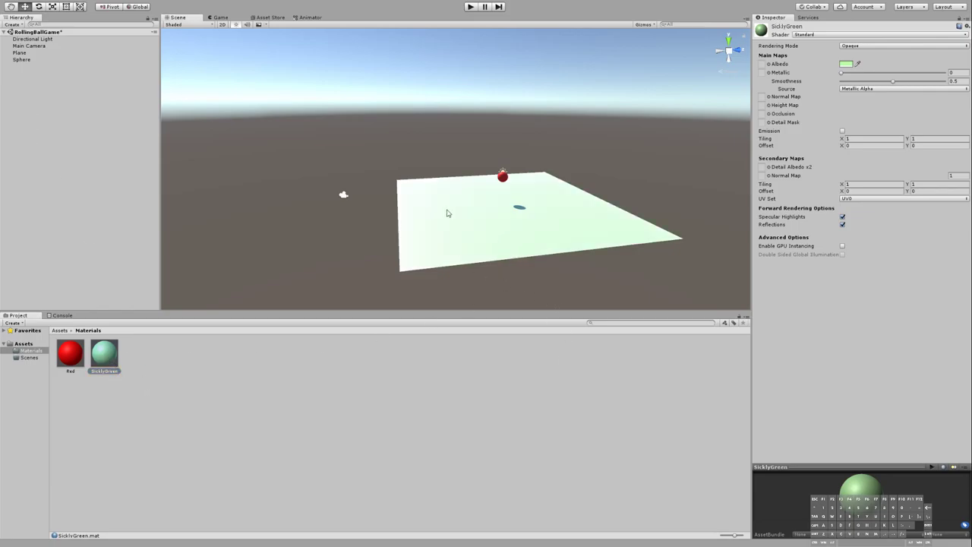
# Step: Test-play the scene to watch the red sphere land on the plane, then stop
pyautogui.click(471, 7)
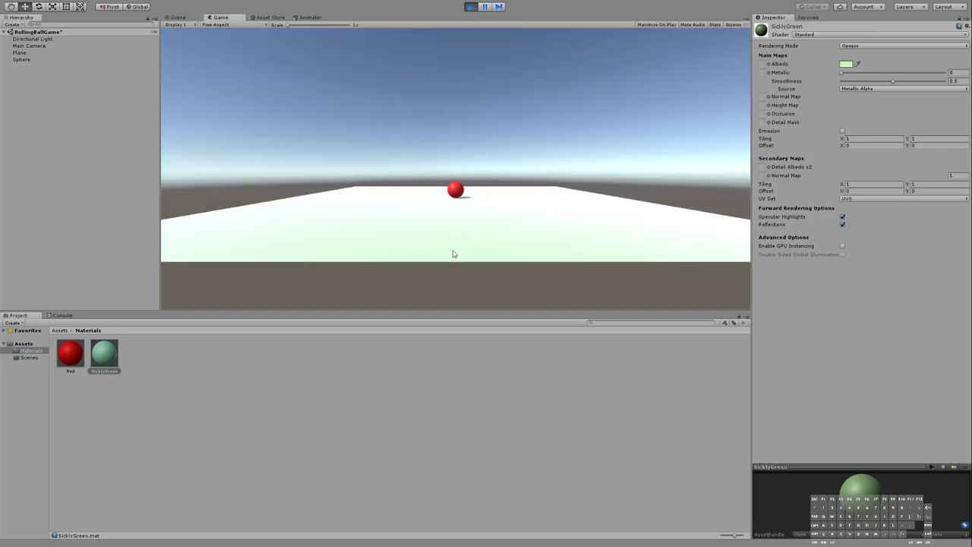
pyautogui.click(472, 8)
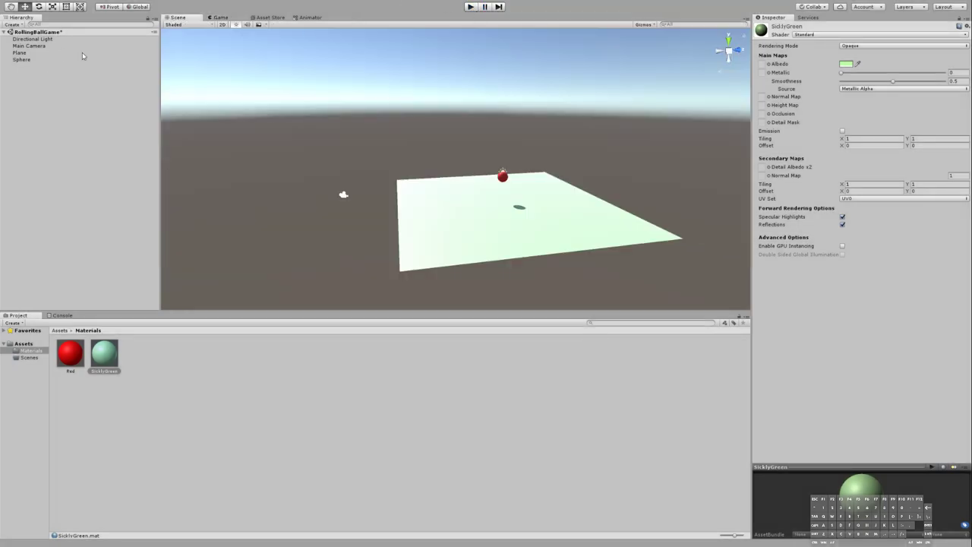
pyautogui.click(24, 52)
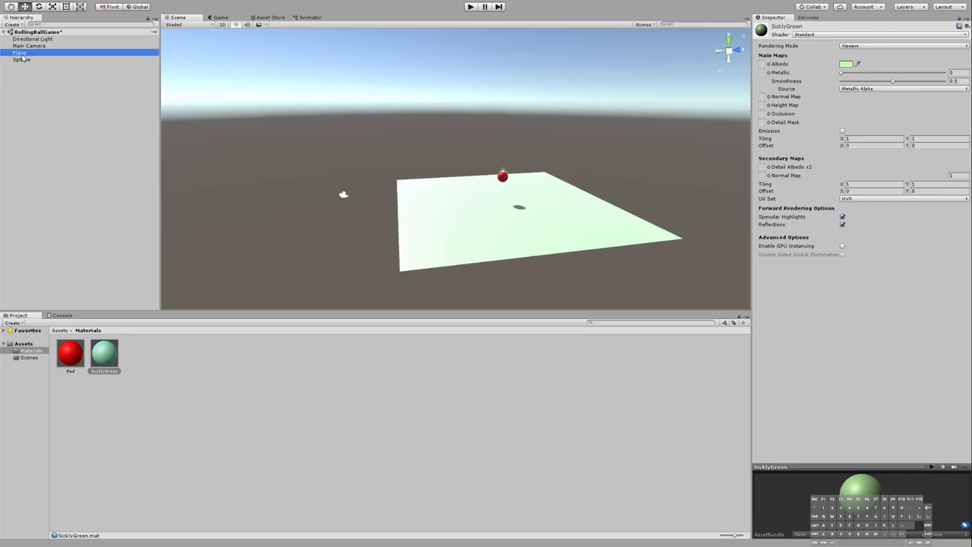
# Step: Change the sphere's Red material albedo to a darker, deep red
pyautogui.click(22, 60)
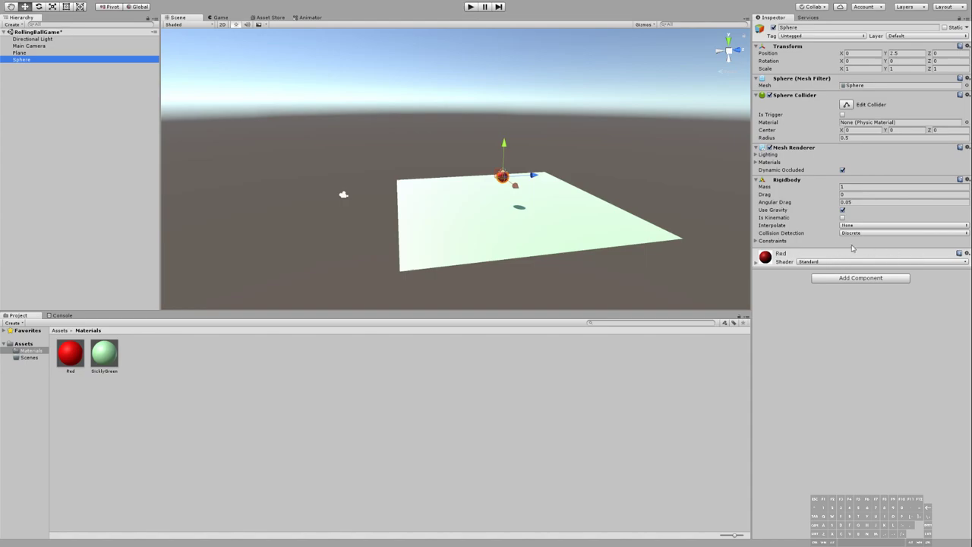
pyautogui.click(757, 262)
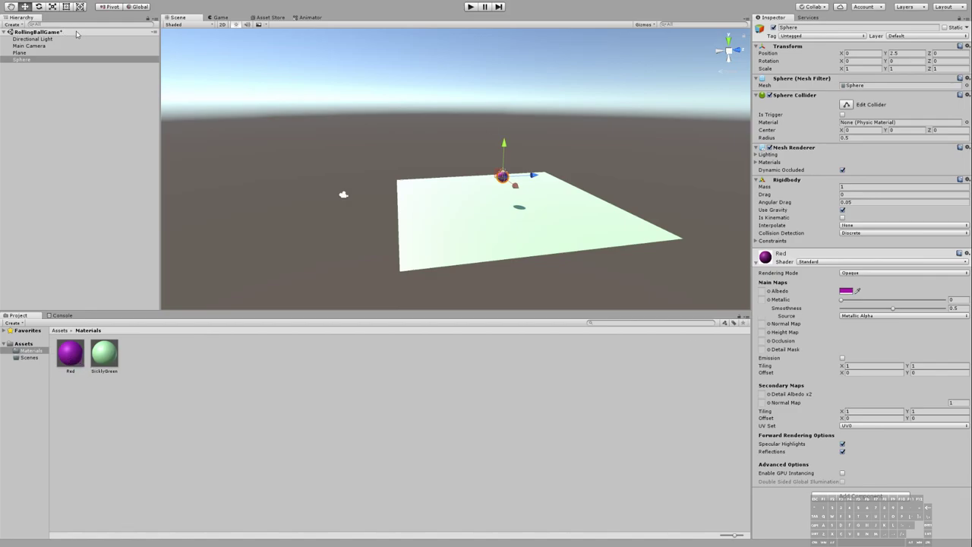
pyautogui.click(662, 345)
pyautogui.click(502, 177)
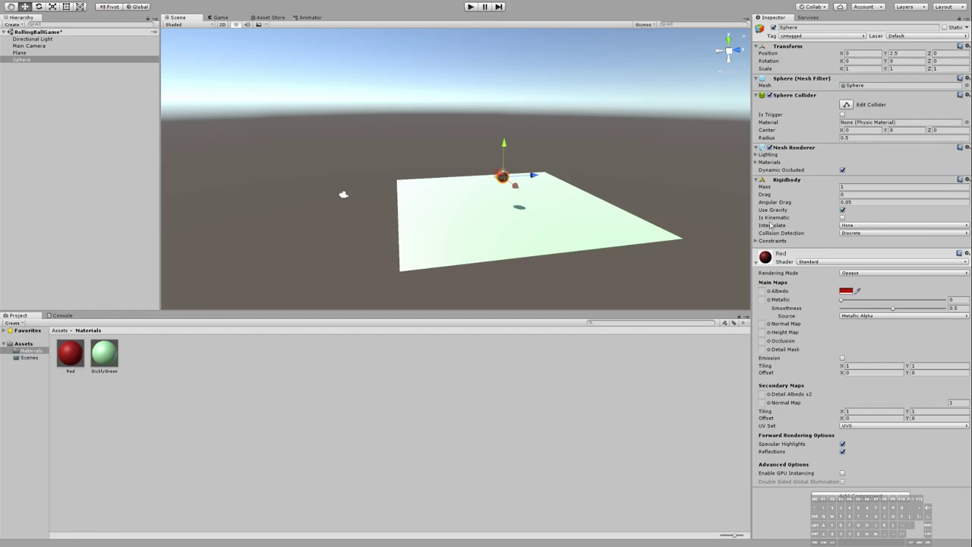
# Step: Set the sphere's Rigidbody mass to 100 and test-play the scene to watch it fall
pyautogui.click(873, 185)
pyautogui.write('100')
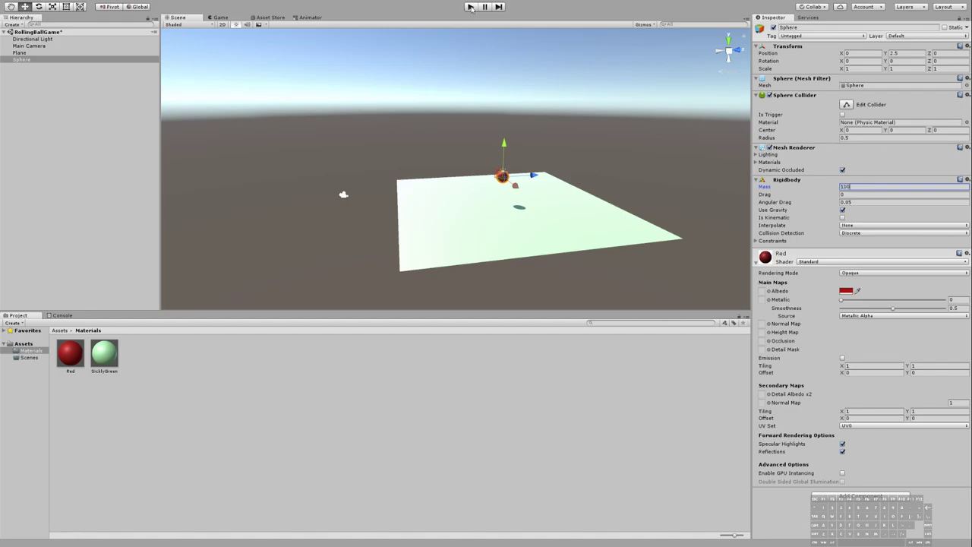
pyautogui.click(470, 7)
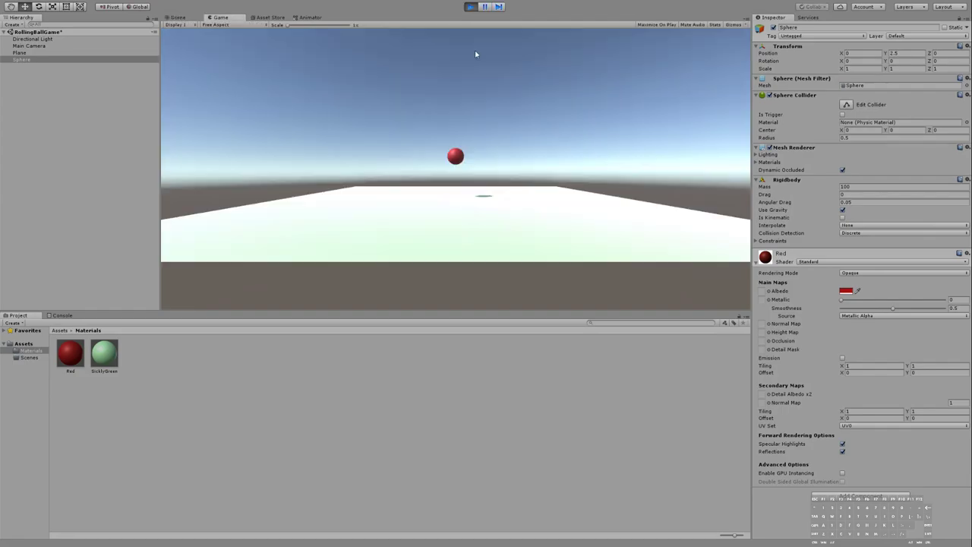
pyautogui.click(470, 6)
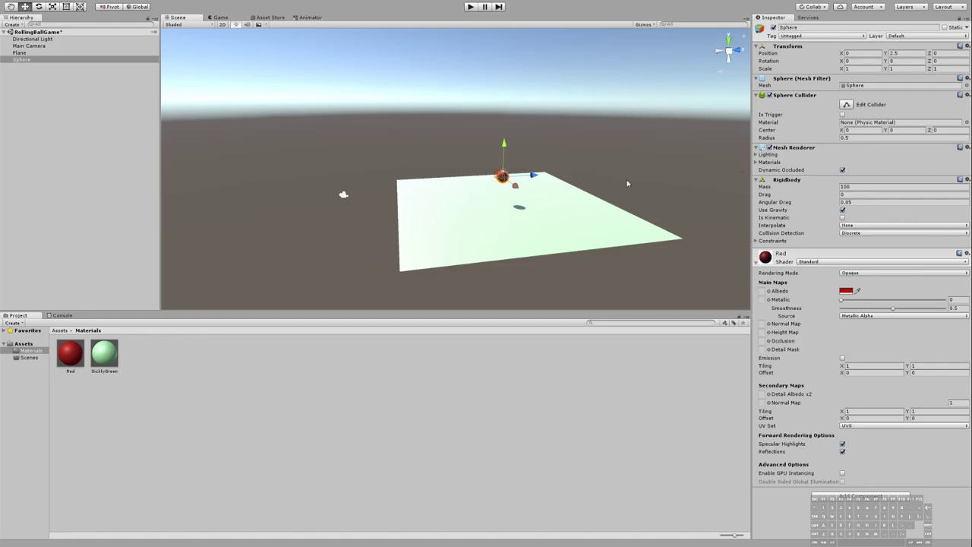
pyautogui.click(551, 194)
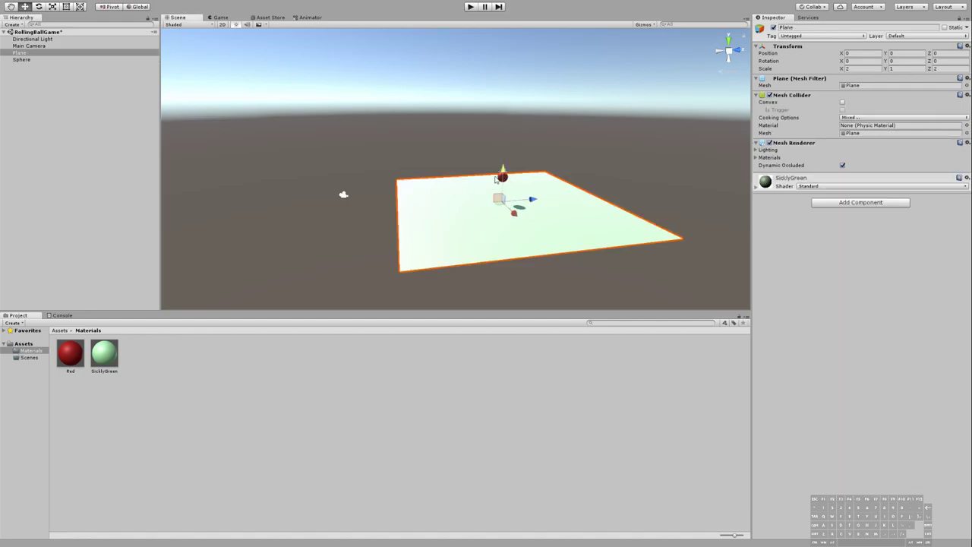
pyautogui.click(500, 177)
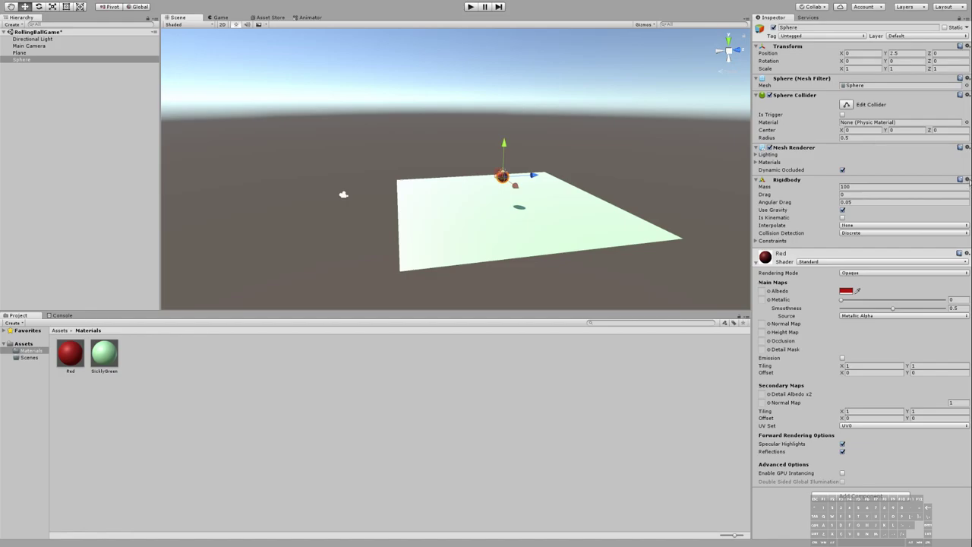
# Step: Change the sphere's Rigidbody mass from 100 back to 1
pyautogui.write('1')
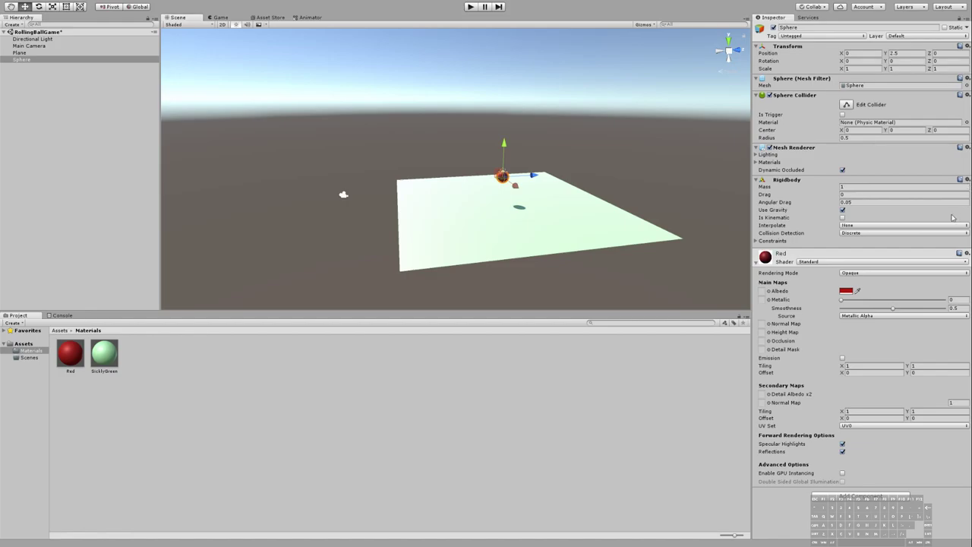